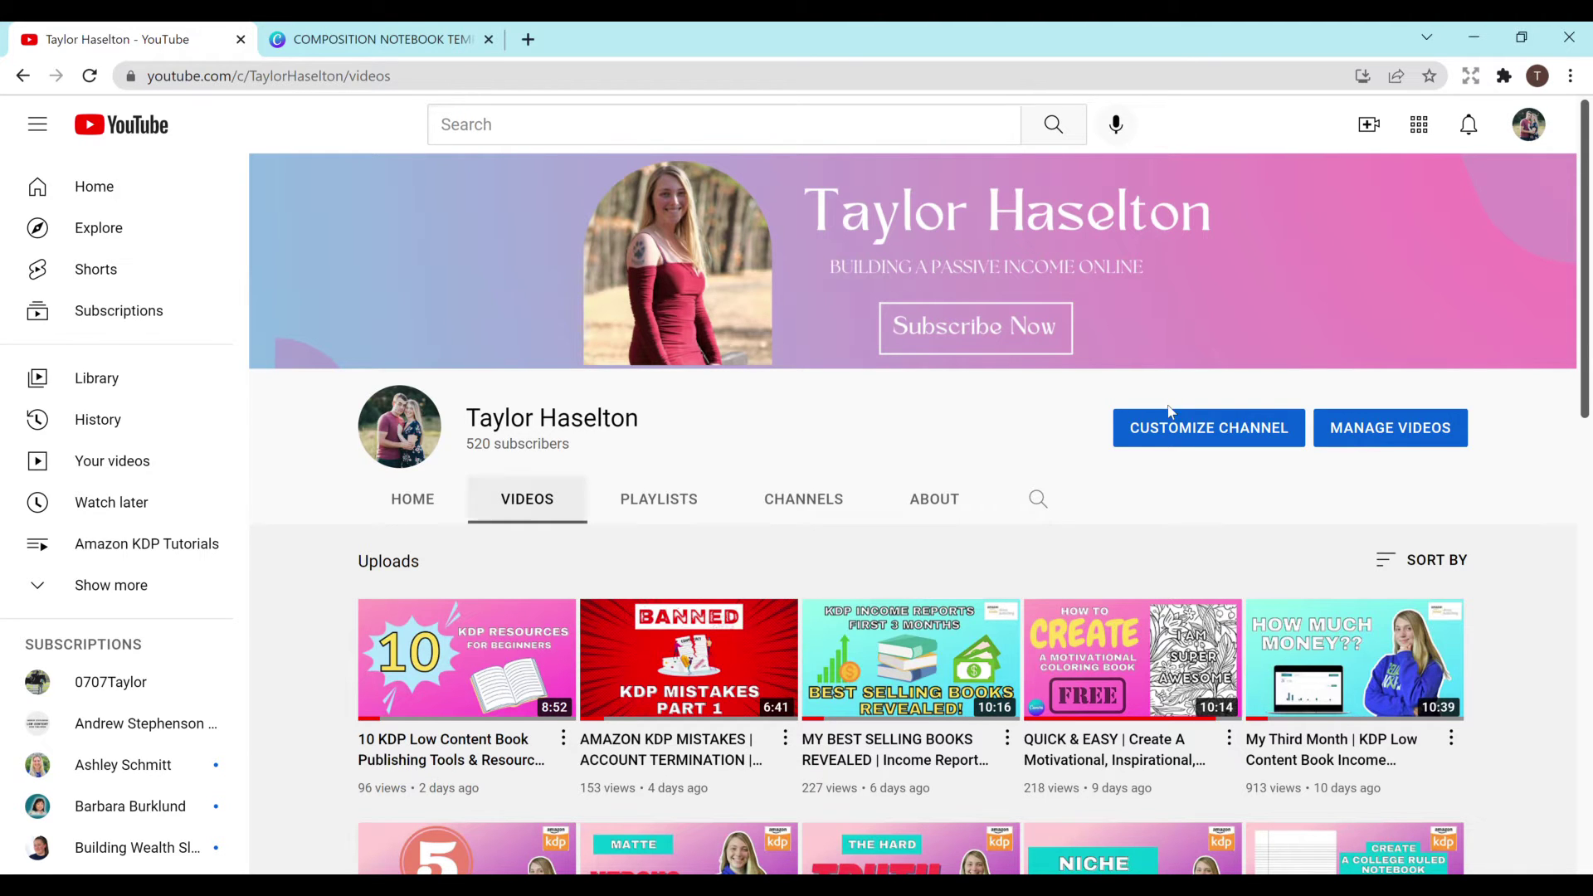
Step: Switch to the Canva composition notebook design and add the pink triceratops graphic at about 2.2 inches wide on the lower front cover
{"action": "left_click", "coordinate": [395, 35]}
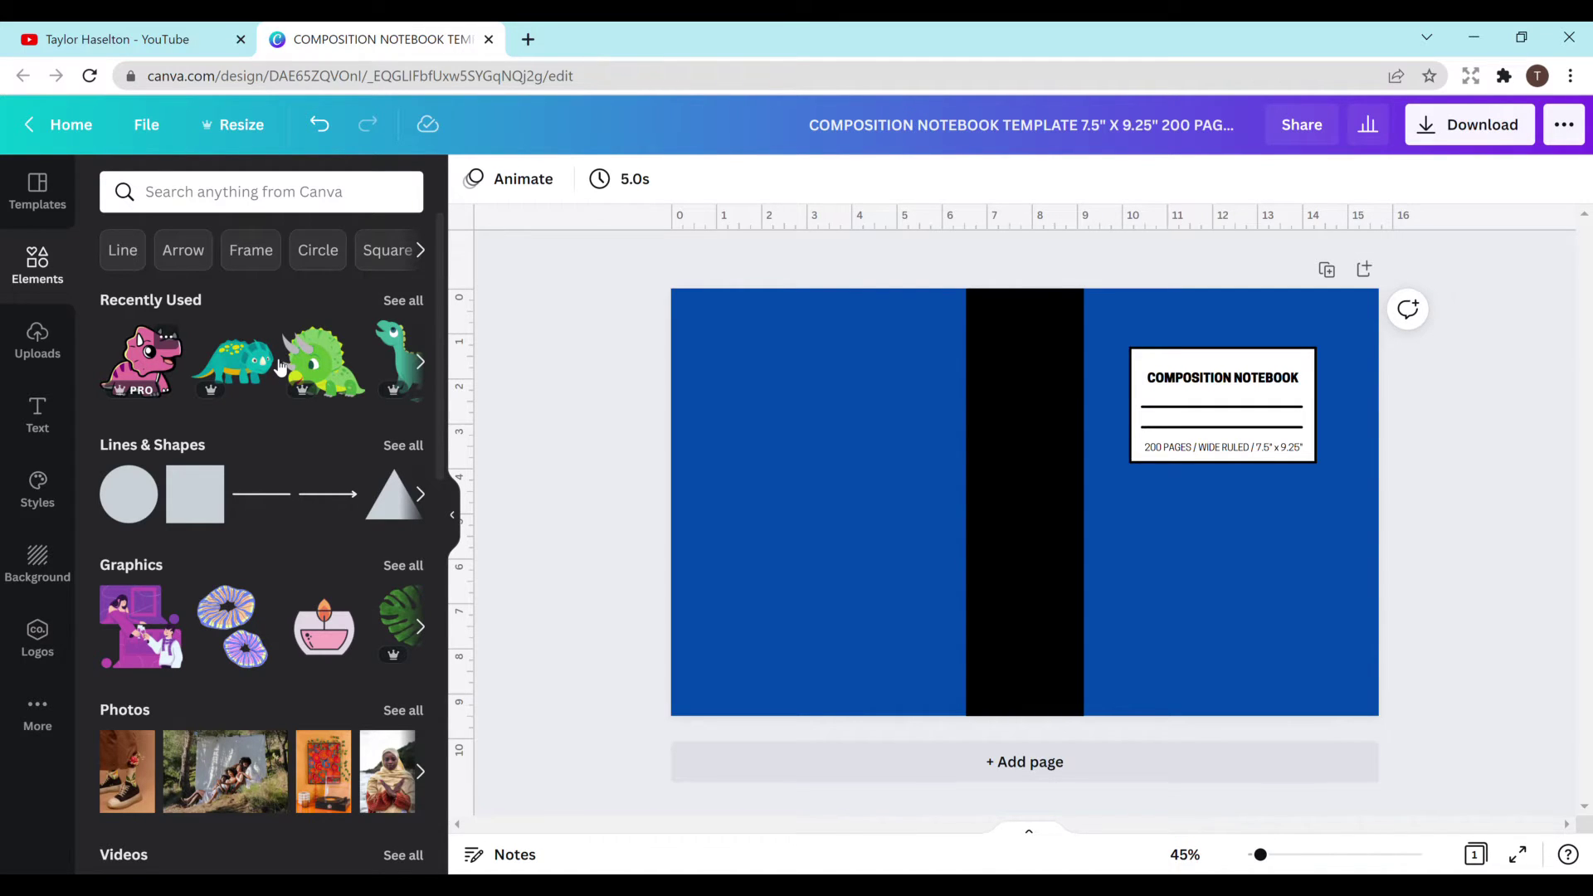
{"action": "left_click", "coordinate": [146, 374]}
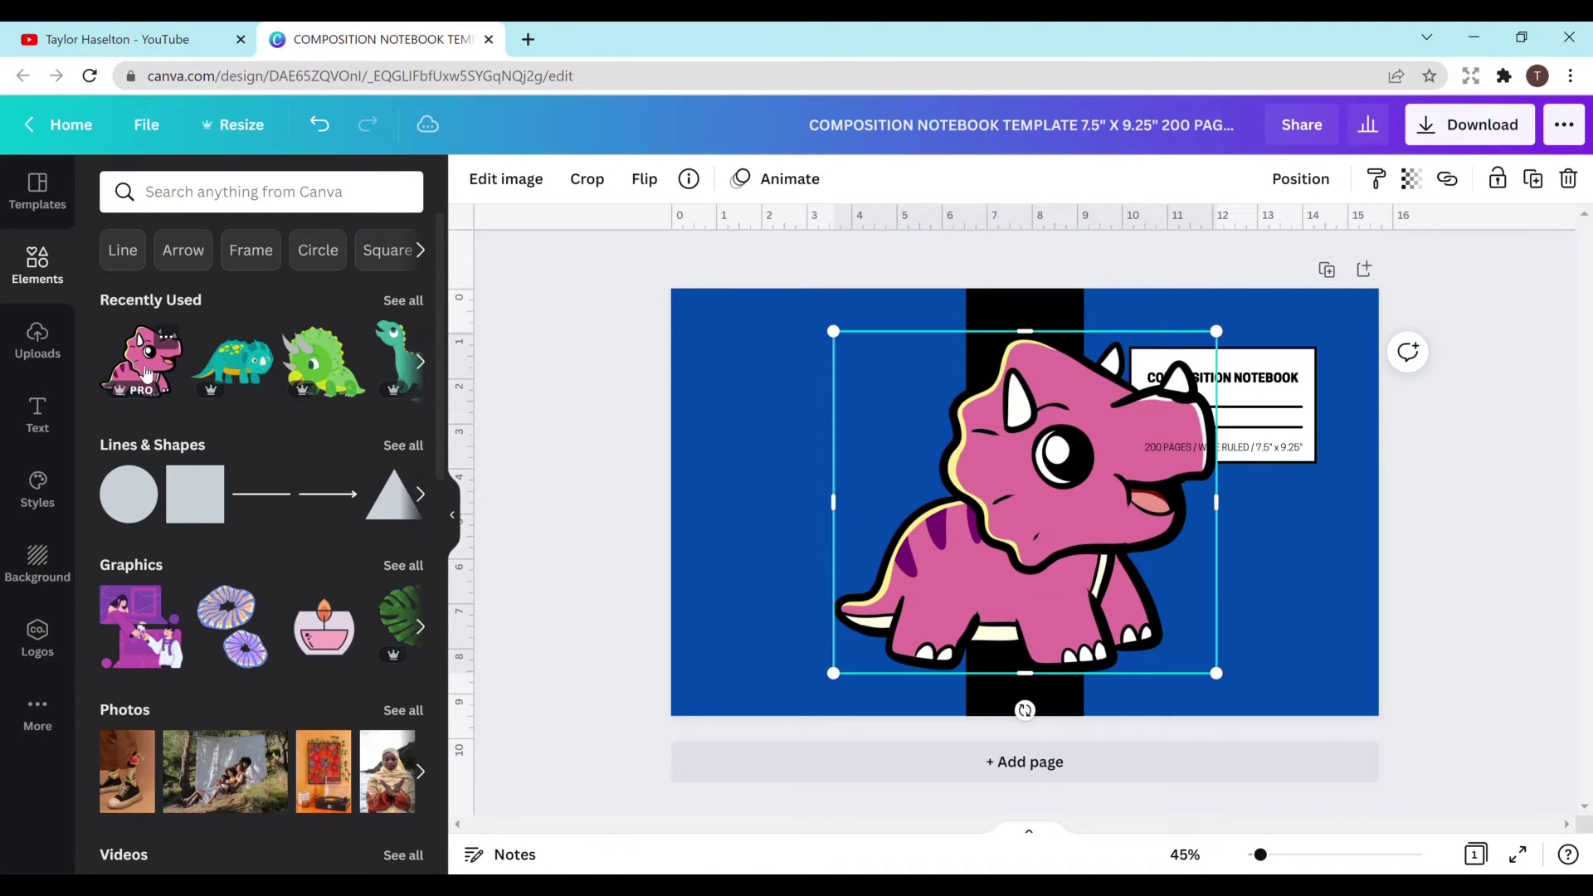
{"action": "mouse_move", "coordinate": [1212, 661]}
{"action": "left_mouse_down"}
{"action": "mouse_move", "coordinate": [934, 421]}
{"action": "mouse_move", "coordinate": [1202, 647]}
{"action": "left_mouse_up"}
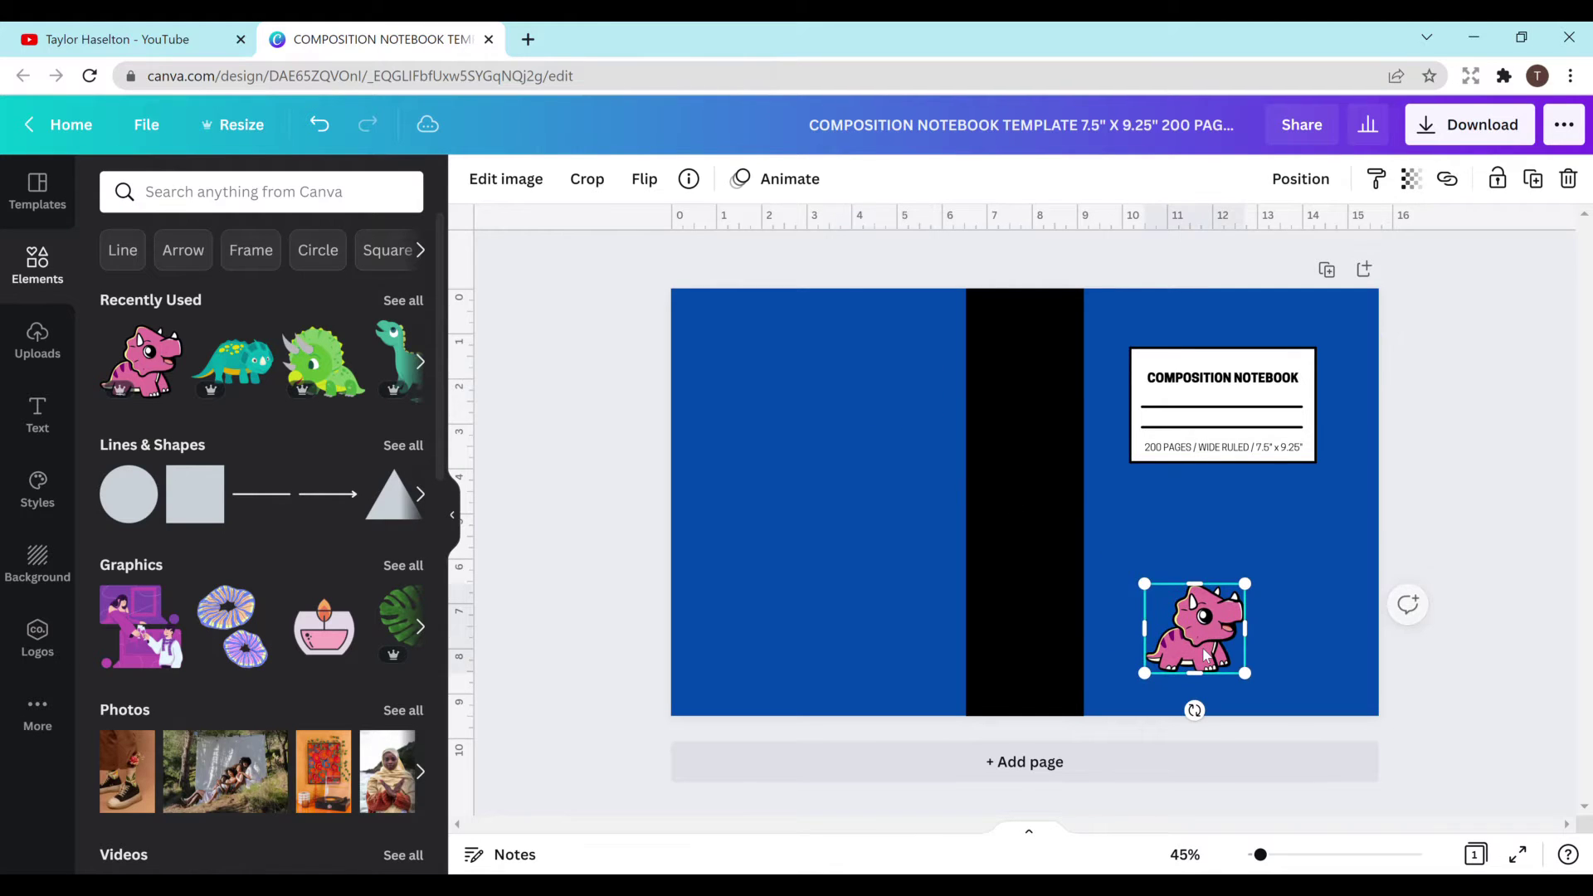
Step: Delete the black spine rectangle, then shrink the triceratops to about 2 inches wide near the cover's bottom edge
{"action": "left_click", "coordinate": [1043, 428]}
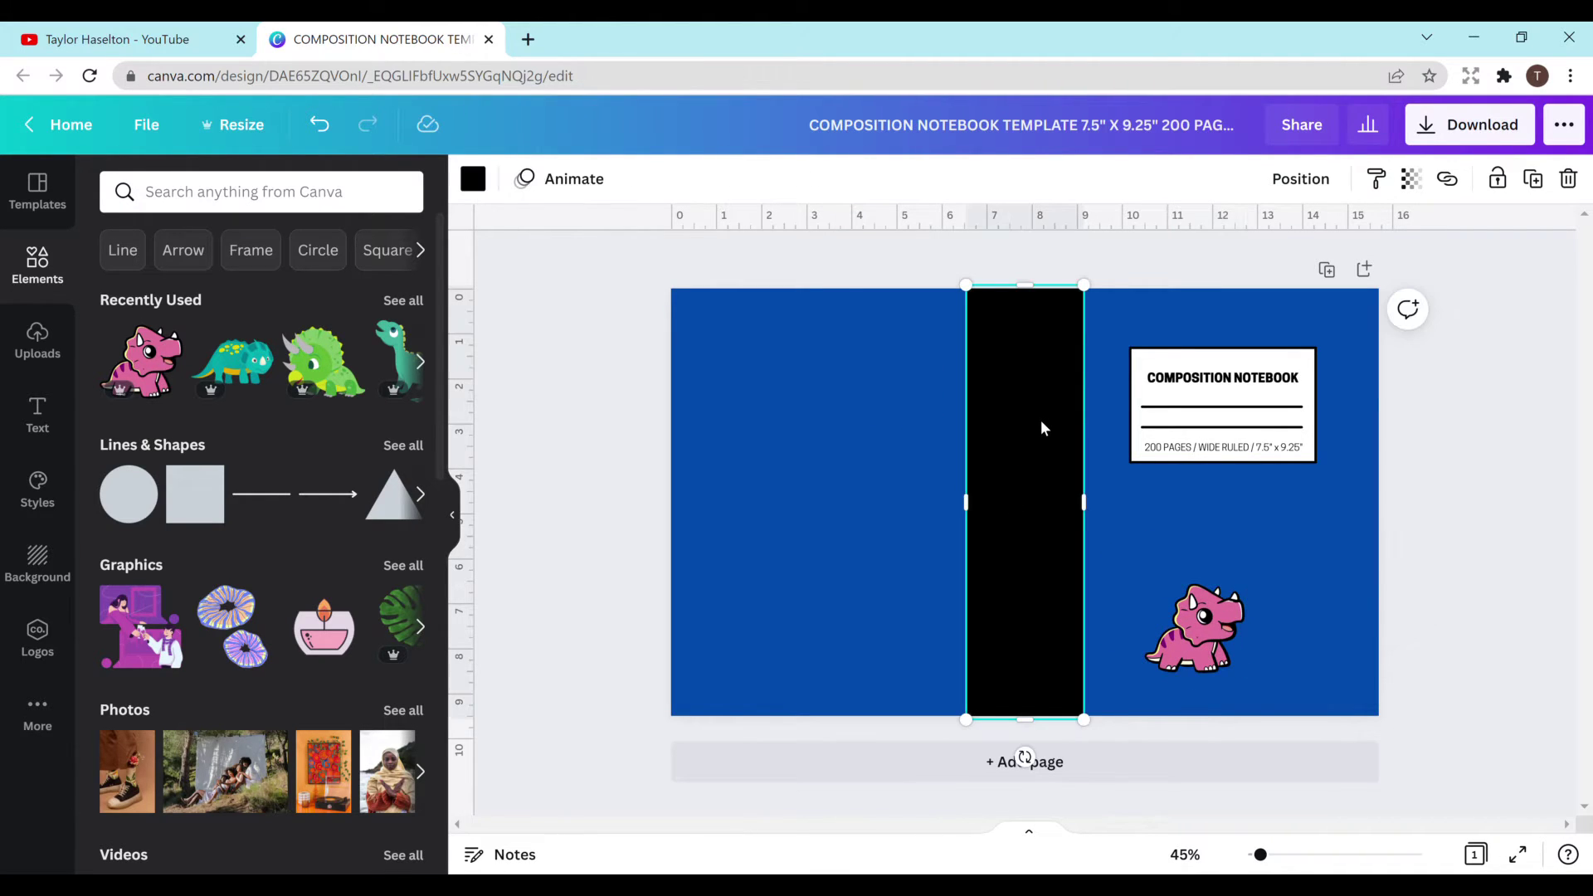
{"action": "key", "text": "Delete"}
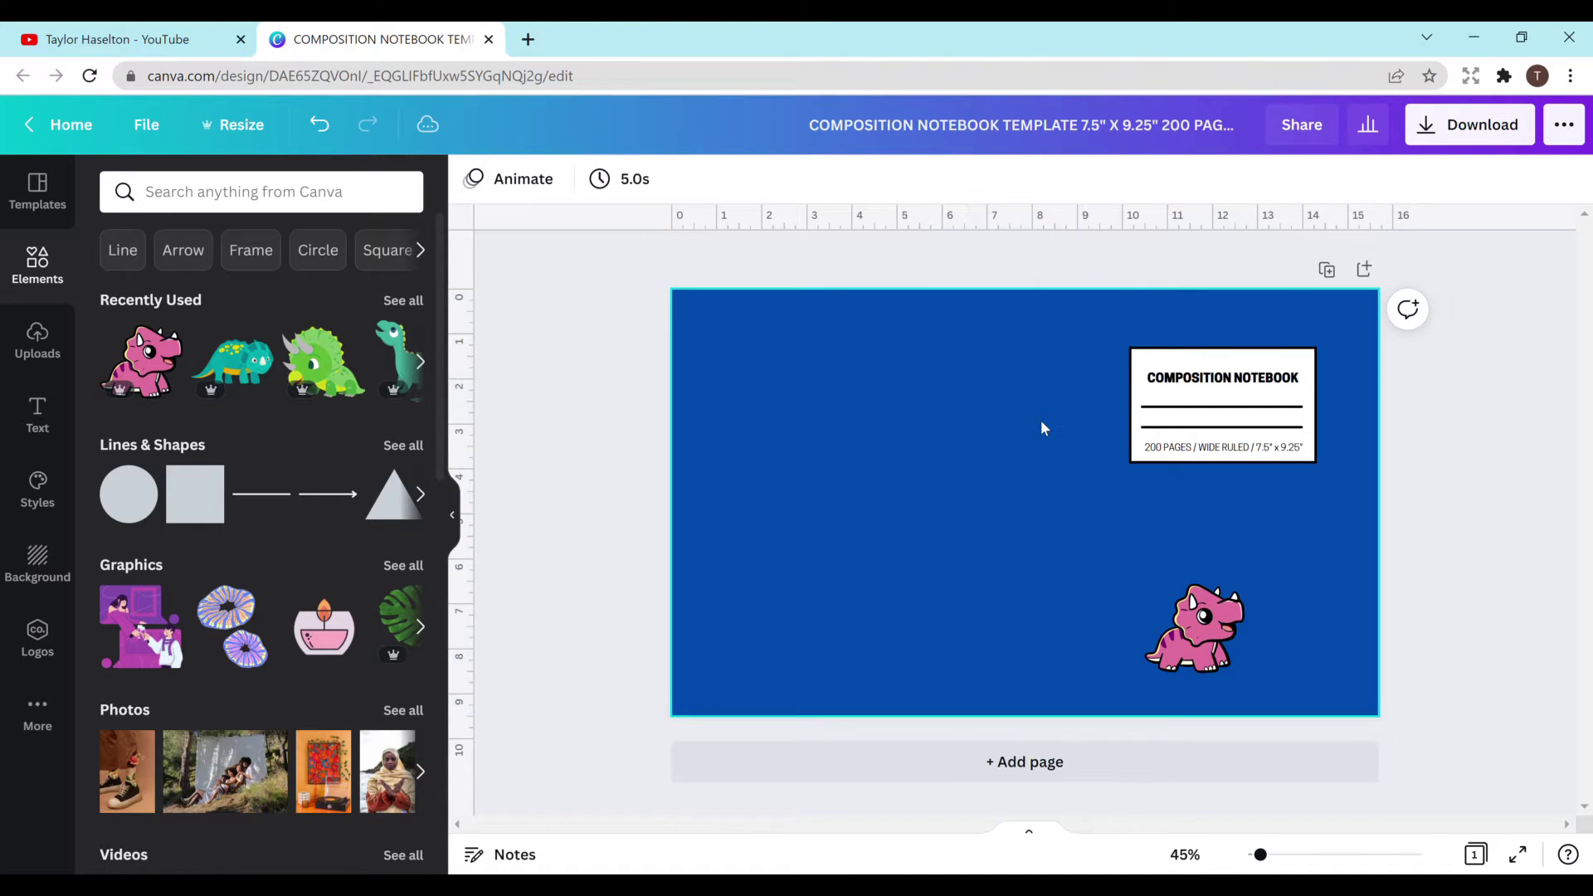
{"action": "left_click_drag", "start_coordinate": [1191, 627], "coordinate": [1140, 644]}
{"action": "mouse_move", "coordinate": [1194, 690]}
{"action": "left_mouse_down"}
{"action": "mouse_move", "coordinate": [1143, 652]}
{"action": "mouse_move", "coordinate": [1194, 697]}
{"action": "left_mouse_up"}
{"action": "left_click_drag", "start_coordinate": [1158, 646], "coordinate": [1144, 643]}
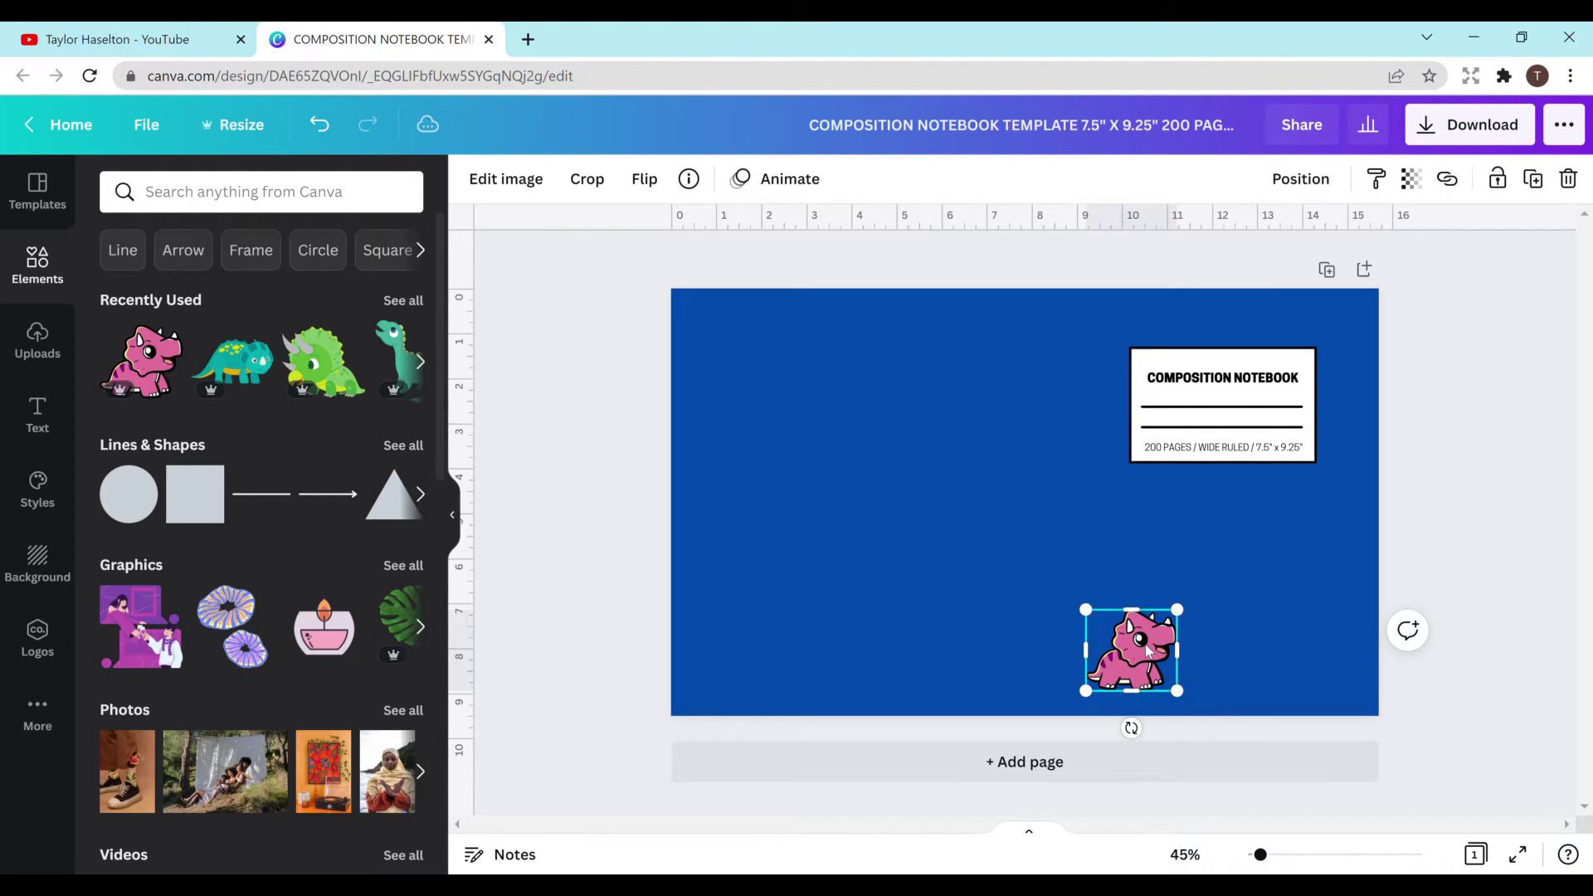
Step: Duplicate the triceratops and line the copies up side by side into a row of six along the lower cover
{"action": "key", "text": "ctrl+d"}
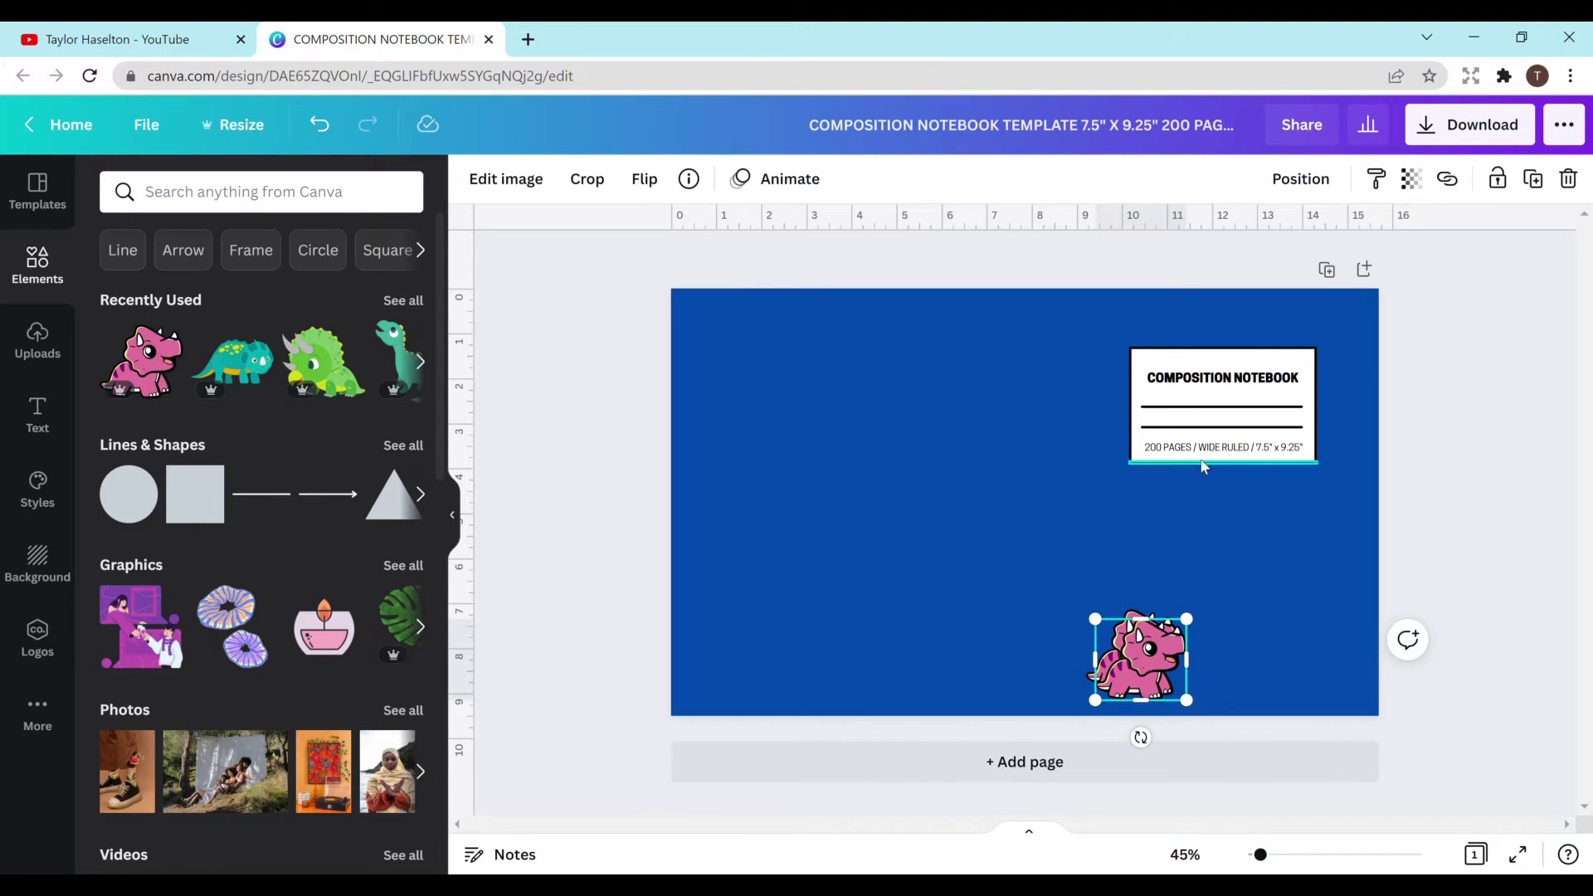
{"action": "left_click_drag", "start_coordinate": [1133, 668], "coordinate": [957, 657]}
{"action": "key", "text": "ctrl+d"}
{"action": "key", "text": "ctrl+d"}
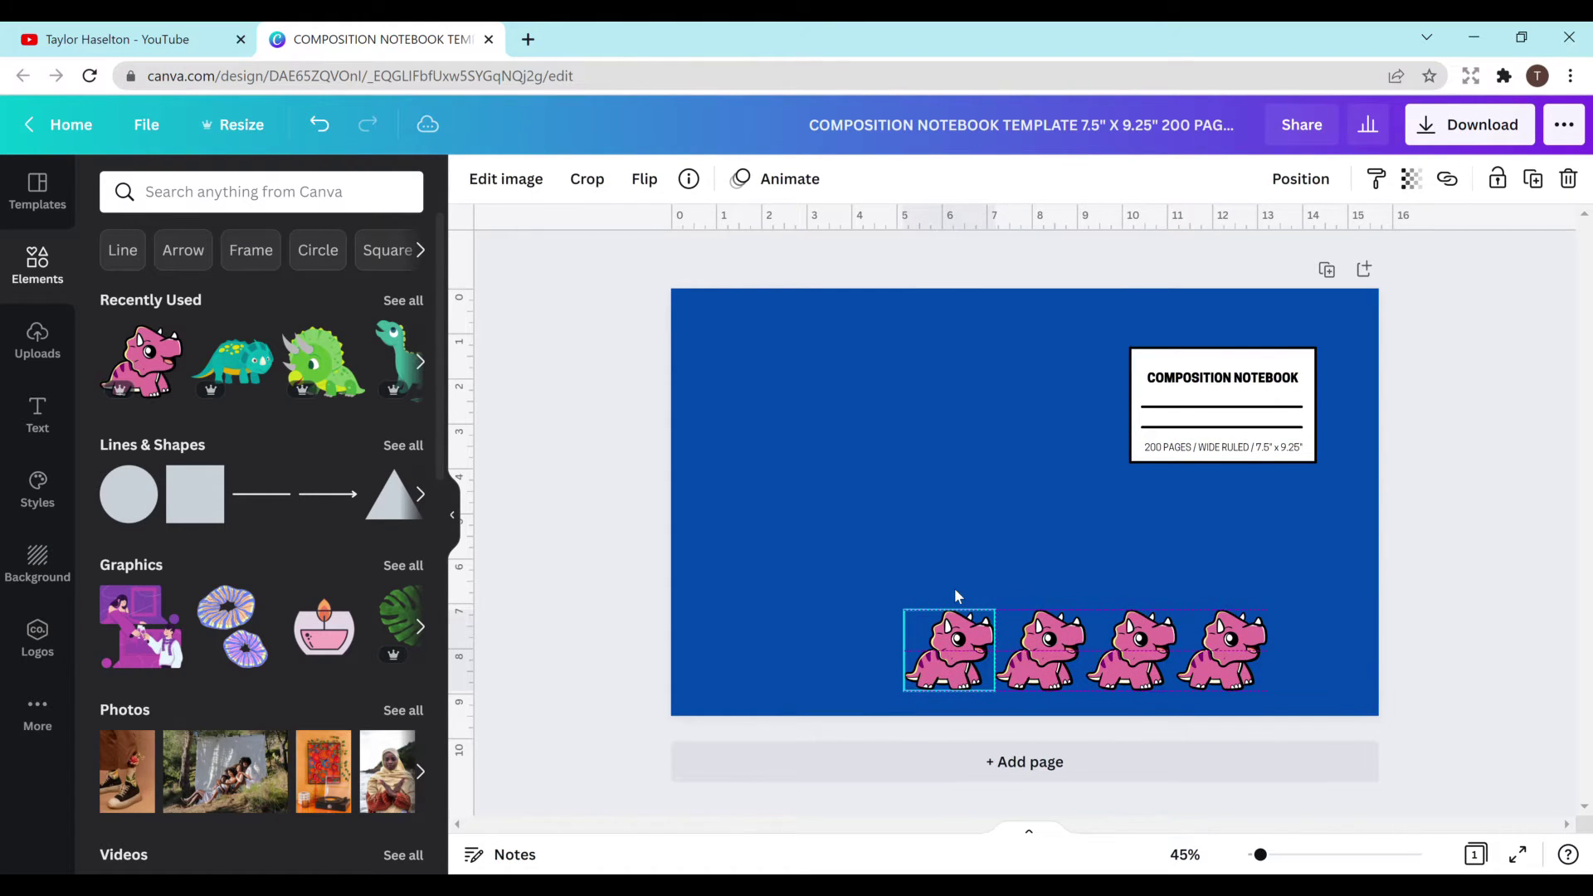
{"action": "key", "text": "ctrl+v"}
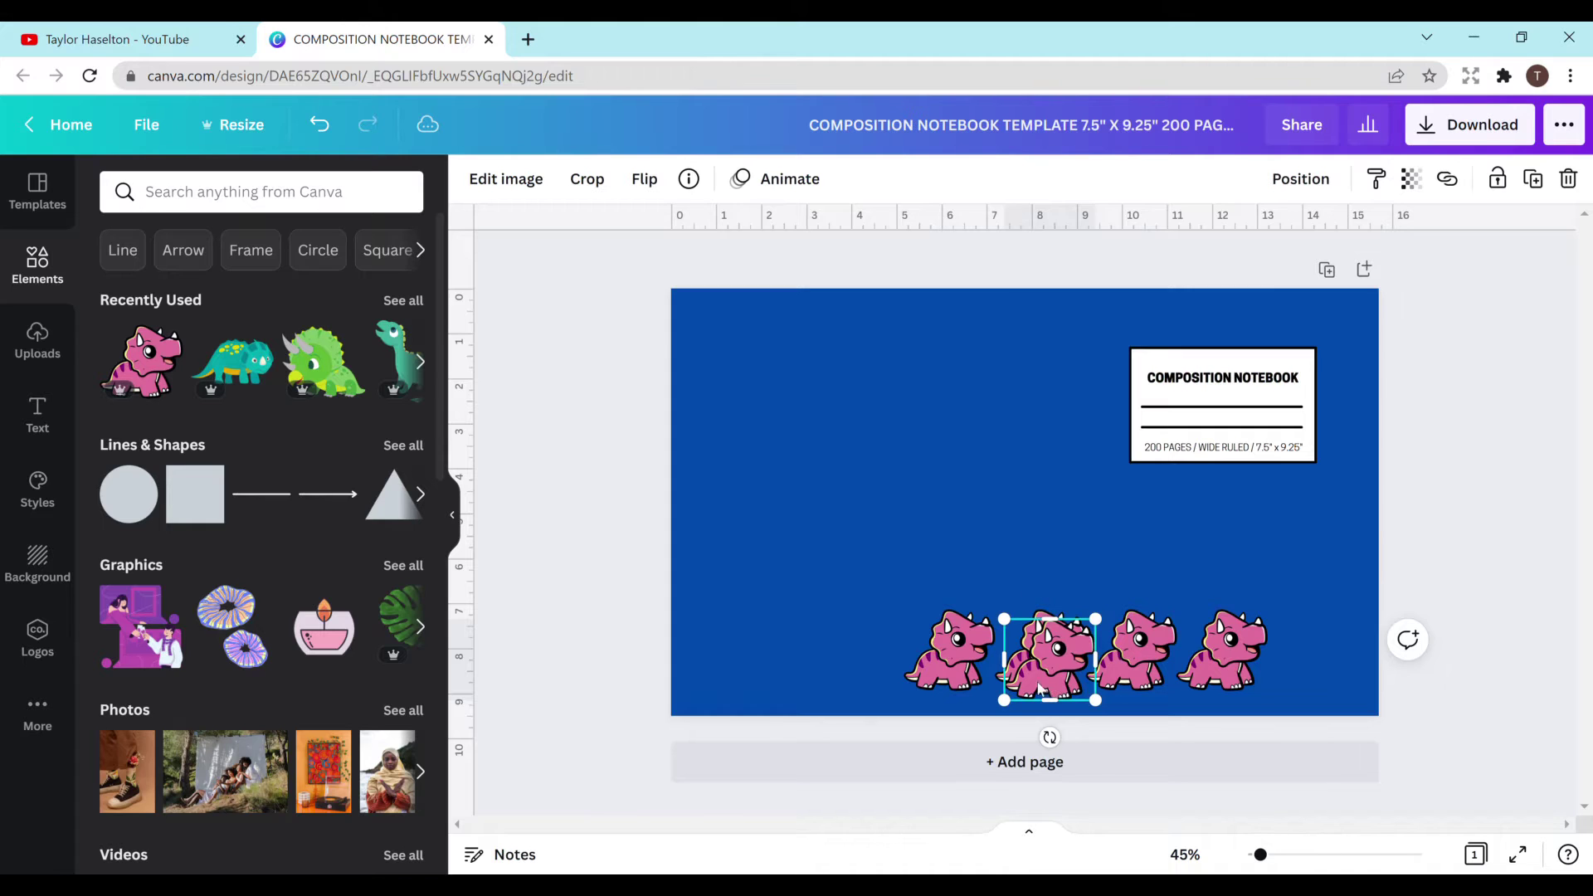
{"action": "left_click_drag", "start_coordinate": [1050, 689], "coordinate": [850, 678]}
{"action": "key", "text": "ctrl+v"}
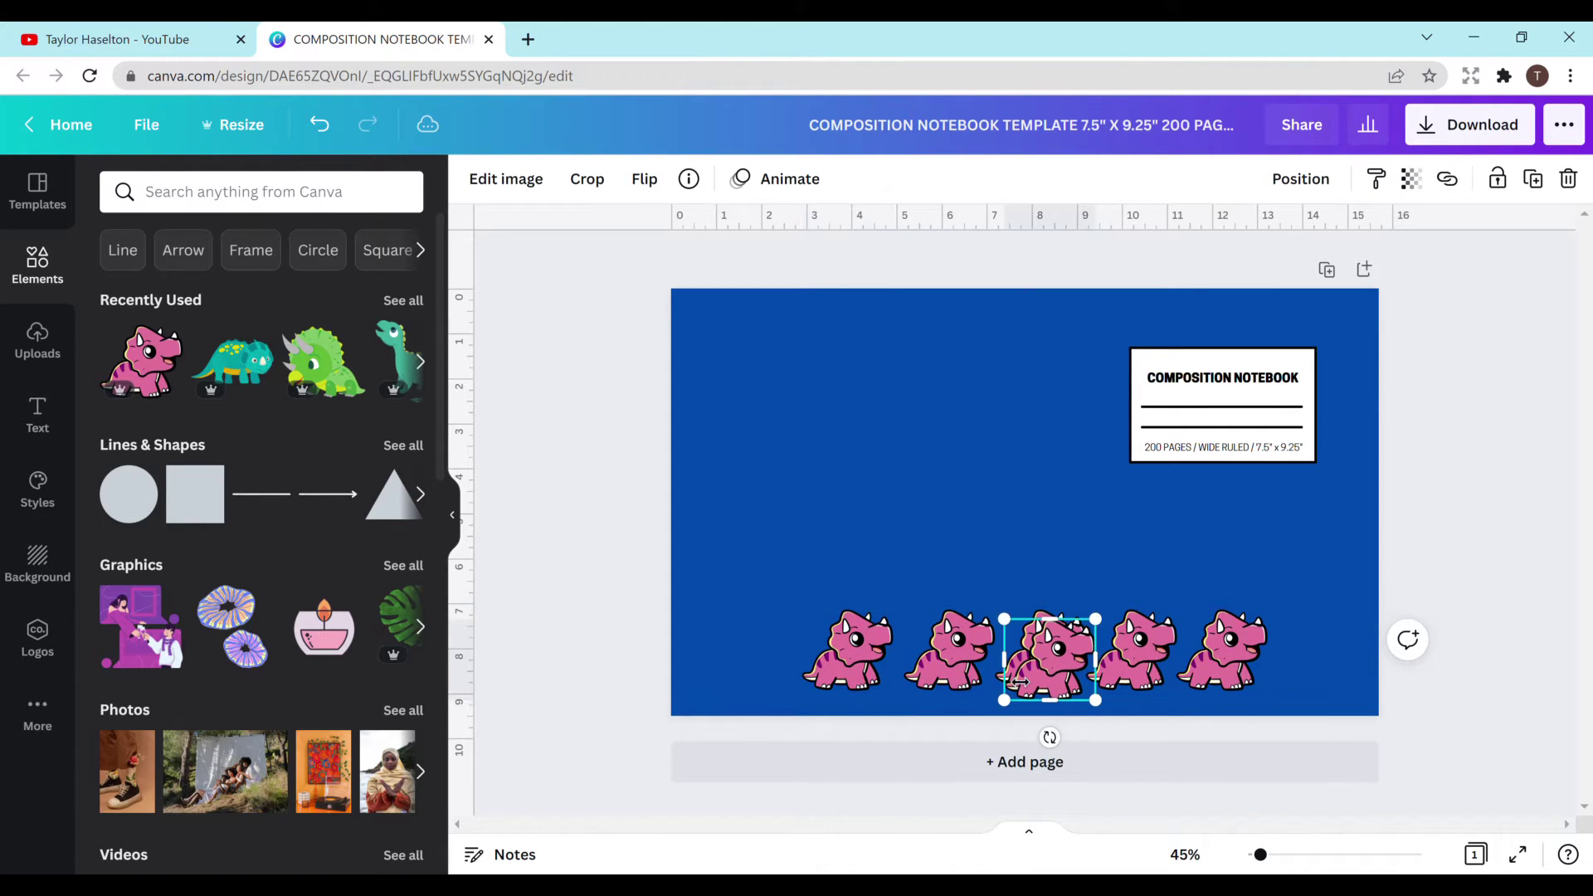
{"action": "left_click_drag", "start_coordinate": [1042, 679], "coordinate": [734, 666]}
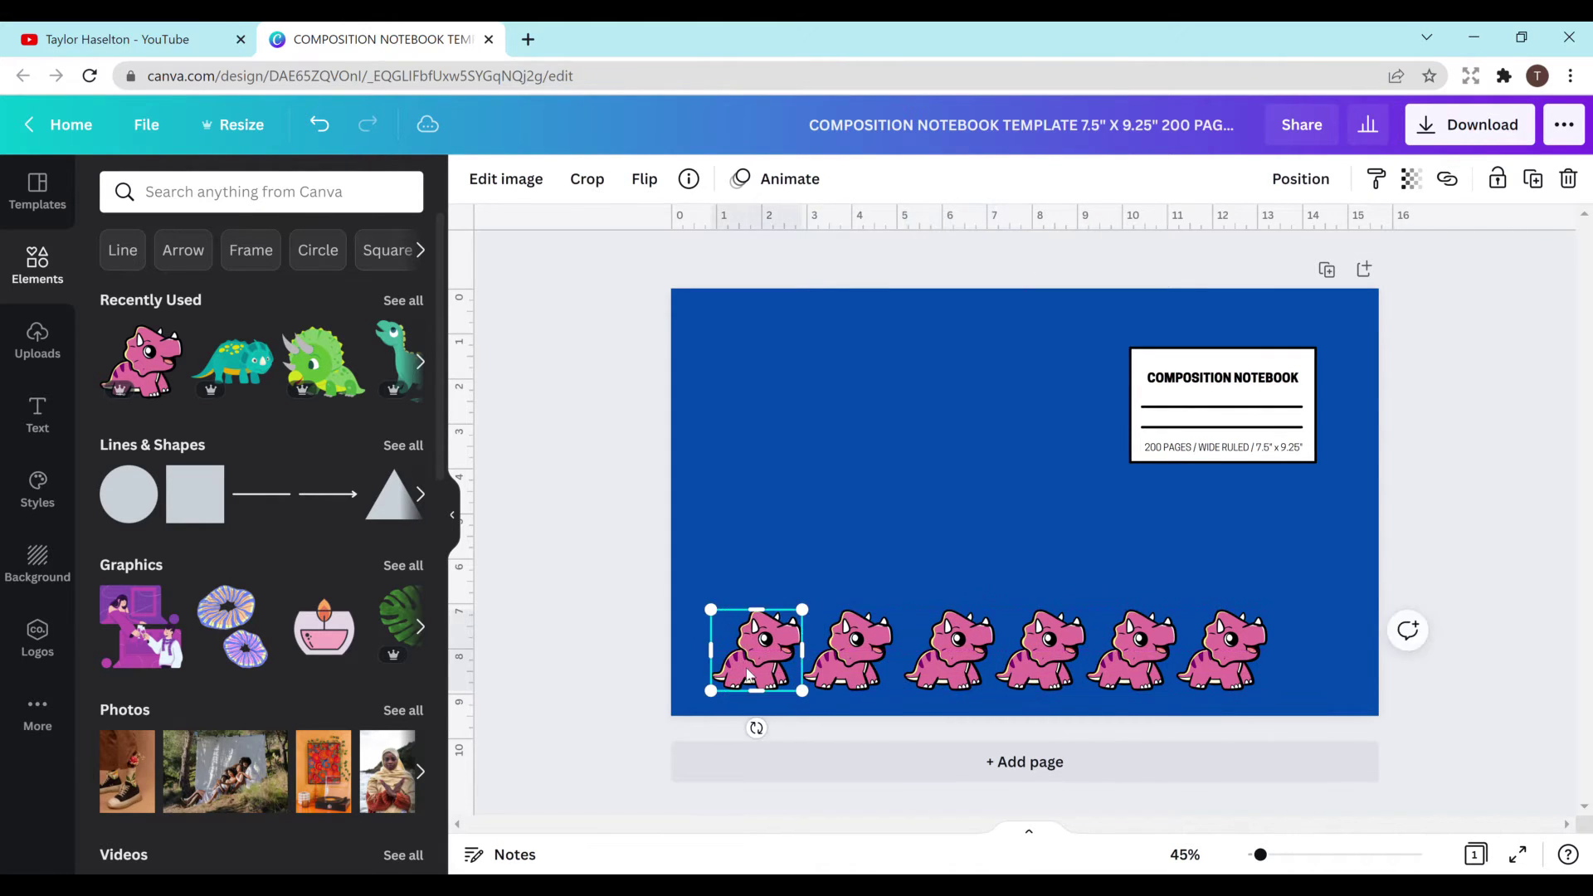
Step: Add two more triceratops copies, one at the cover's right edge and one partly over its left edge
{"action": "left_click", "coordinate": [1041, 663]}
{"action": "key", "text": "ctrl+d"}
{"action": "left_click_drag", "start_coordinate": [1043, 676], "coordinate": [1323, 664]}
{"action": "left_click", "coordinate": [1041, 664]}
{"action": "key", "text": "ctrl+d"}
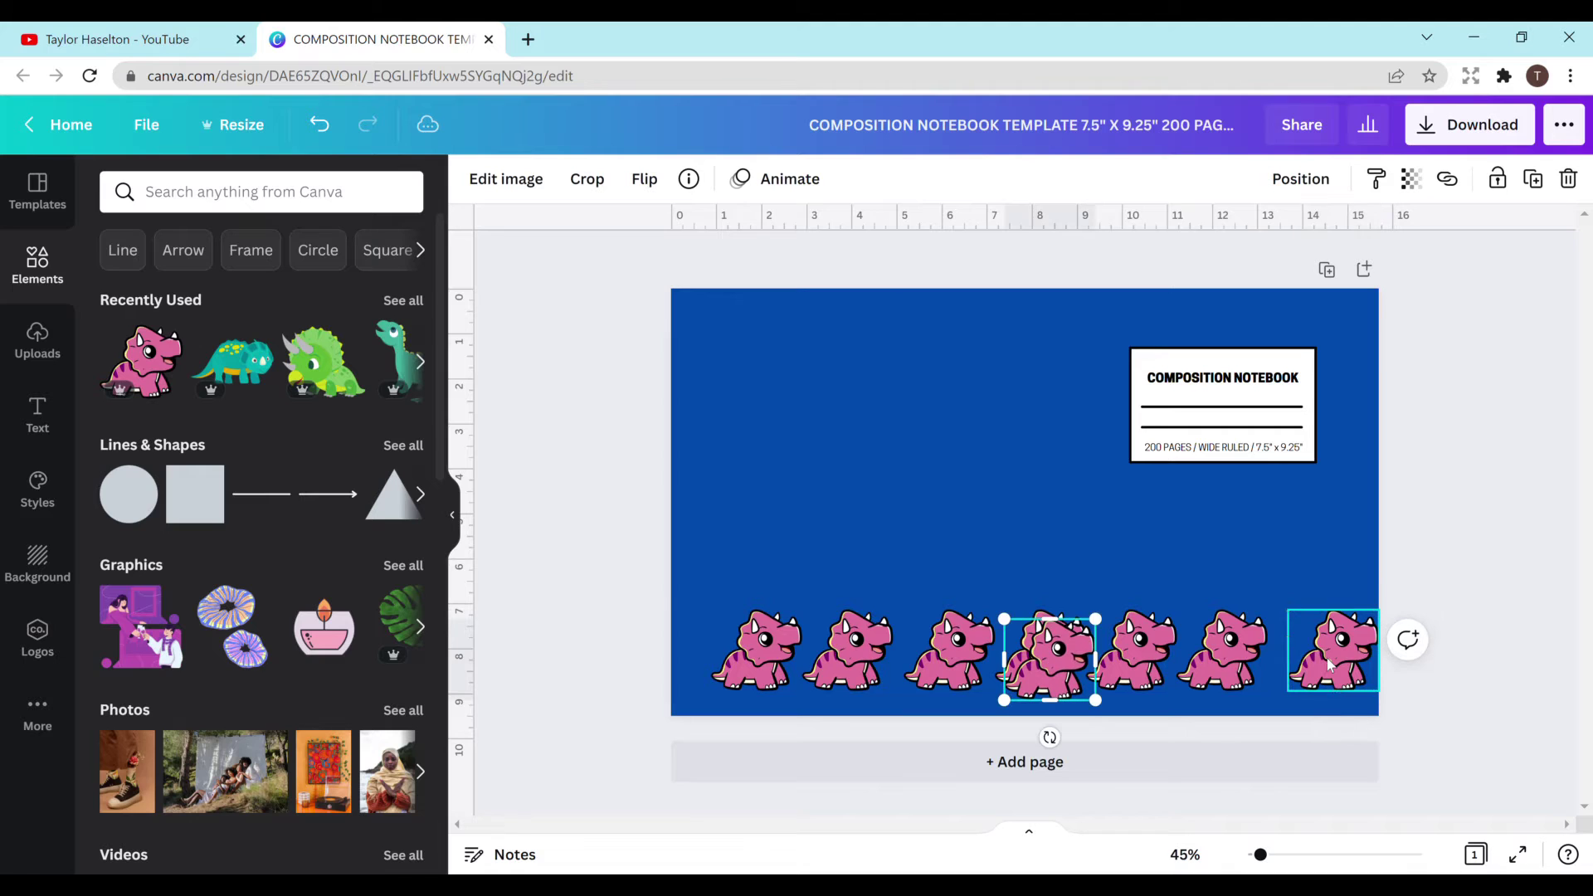
{"action": "left_click_drag", "start_coordinate": [1047, 674], "coordinate": [676, 659]}
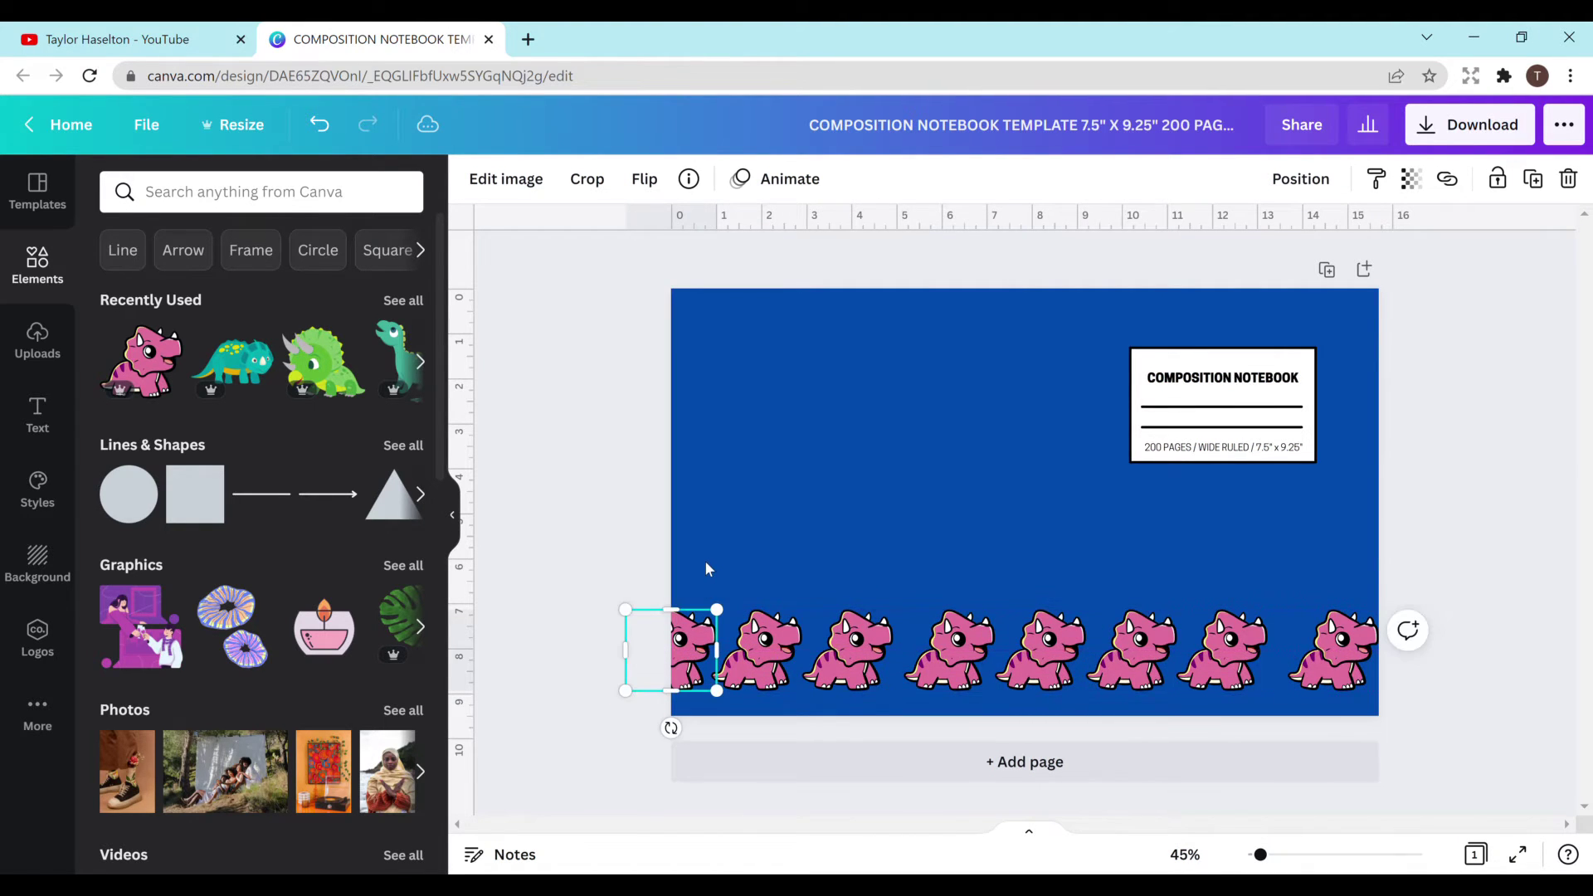
Step: Select the whole triceratops row, even out its spacing with Tidy up, and group it
{"action": "left_click_drag", "start_coordinate": [706, 568], "coordinate": [1352, 695]}
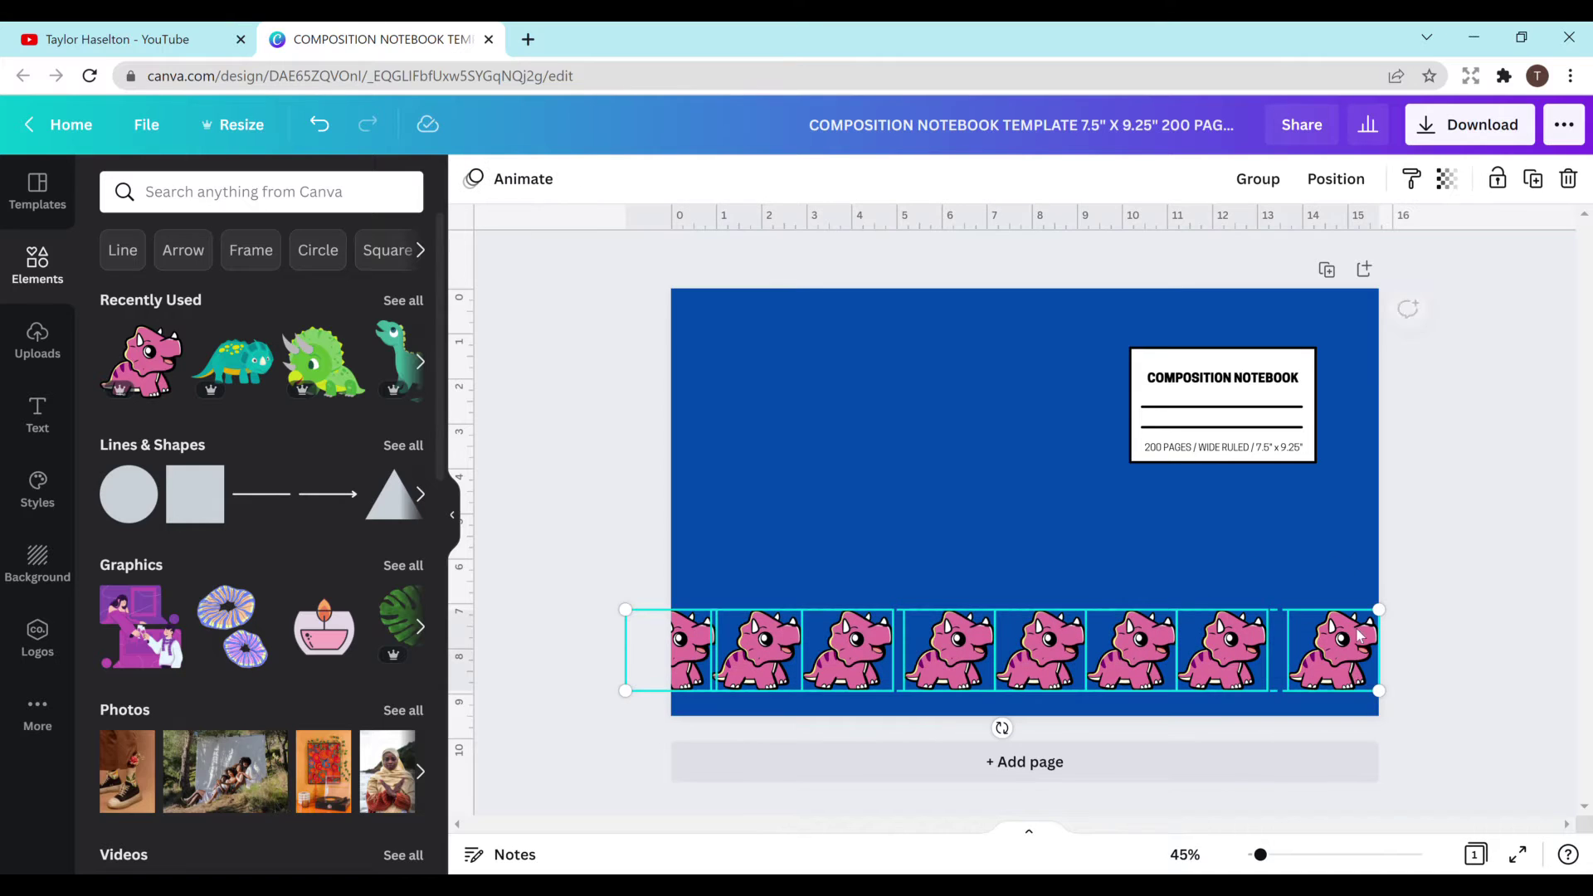
{"action": "left_click", "coordinate": [1333, 187]}
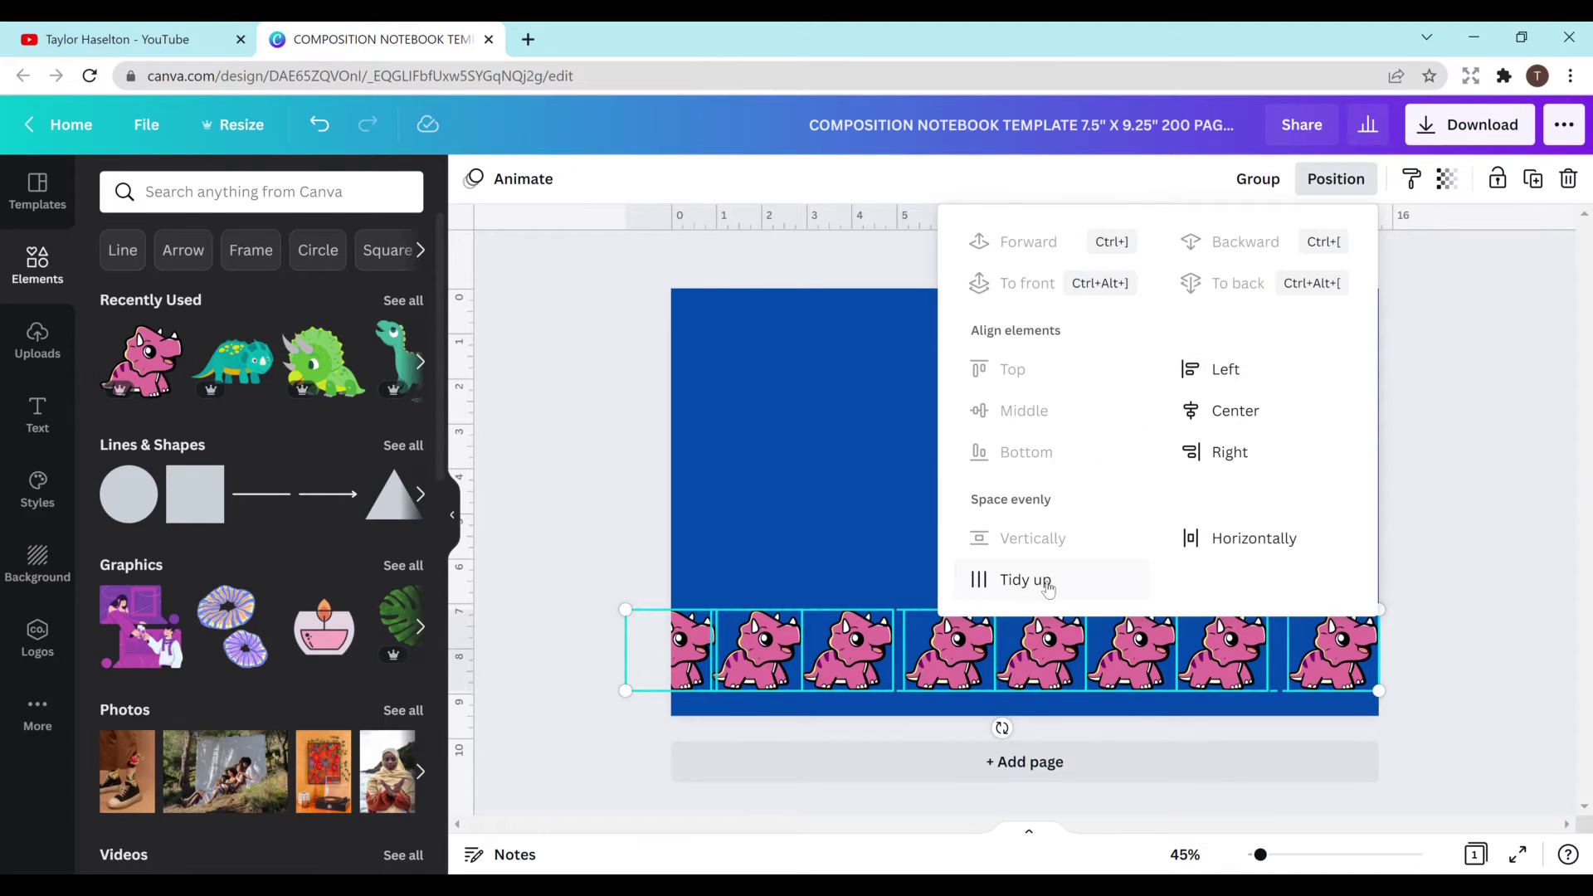
{"action": "left_click", "coordinate": [1049, 580]}
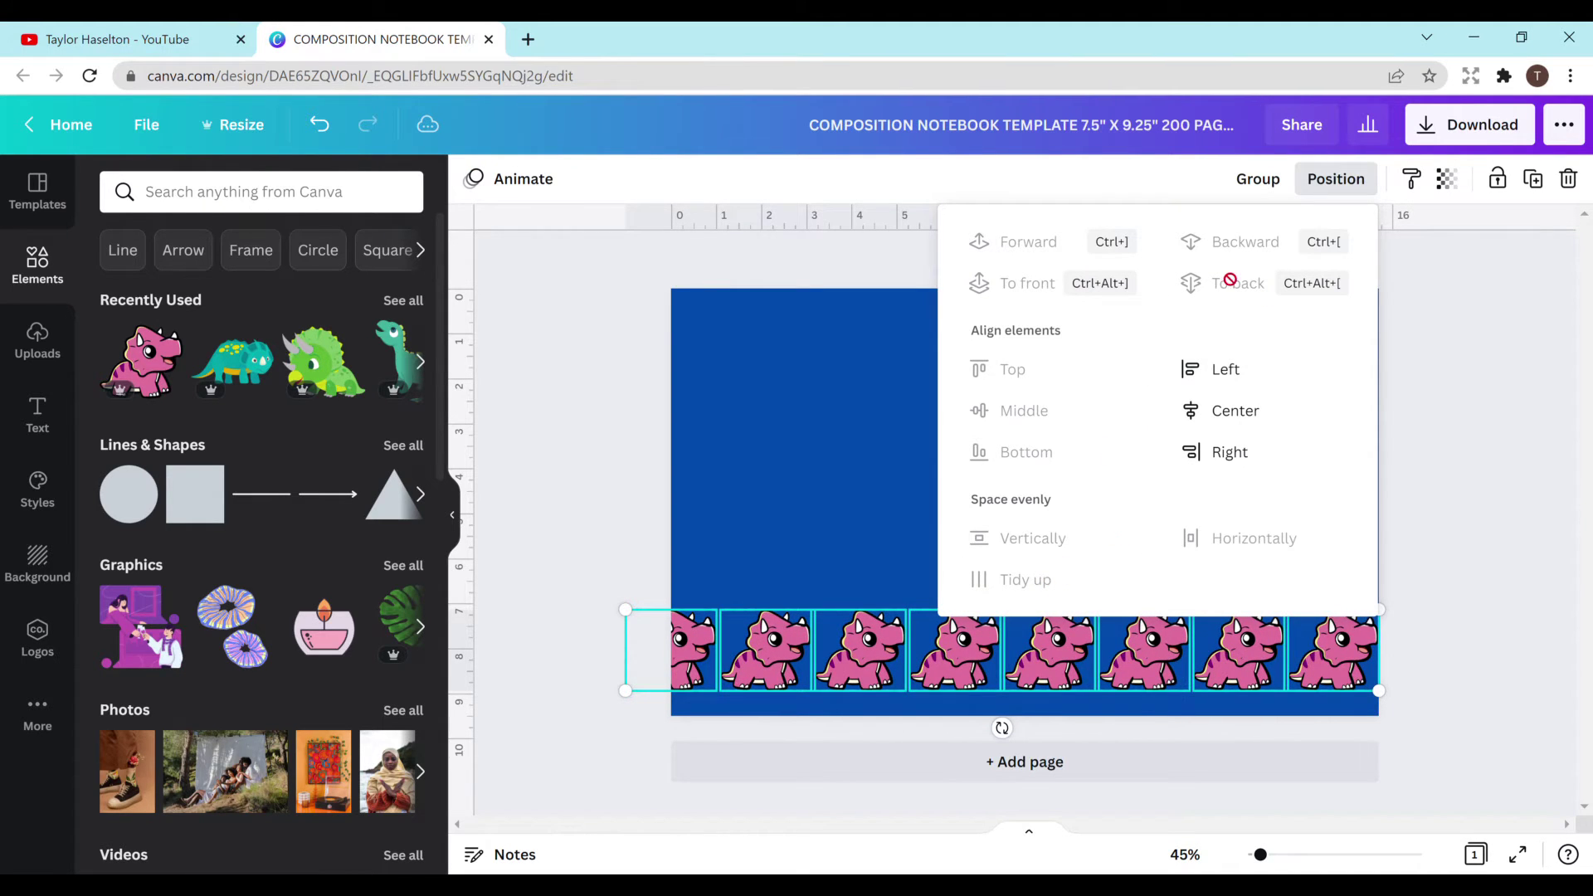
{"action": "left_click", "coordinate": [1257, 179]}
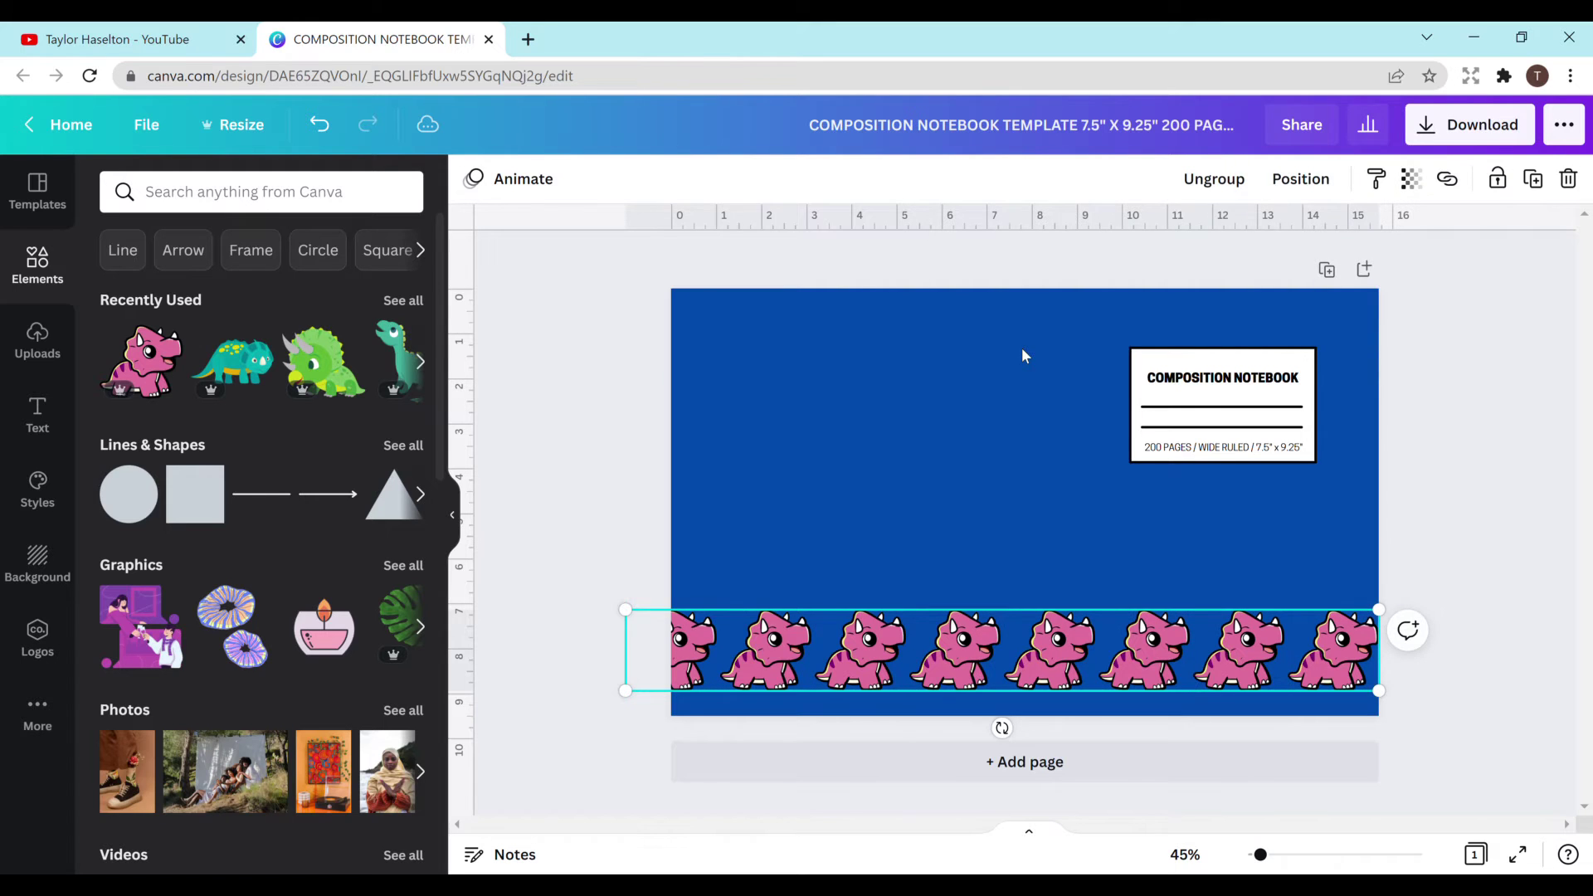
Step: Duplicate the grouped row, join the two rows end to end across the full cover width, and group them together
{"action": "left_click", "coordinate": [864, 547]}
{"action": "left_click_drag", "start_coordinate": [902, 675], "coordinate": [600, 598]}
{"action": "key", "text": "ctrl+d"}
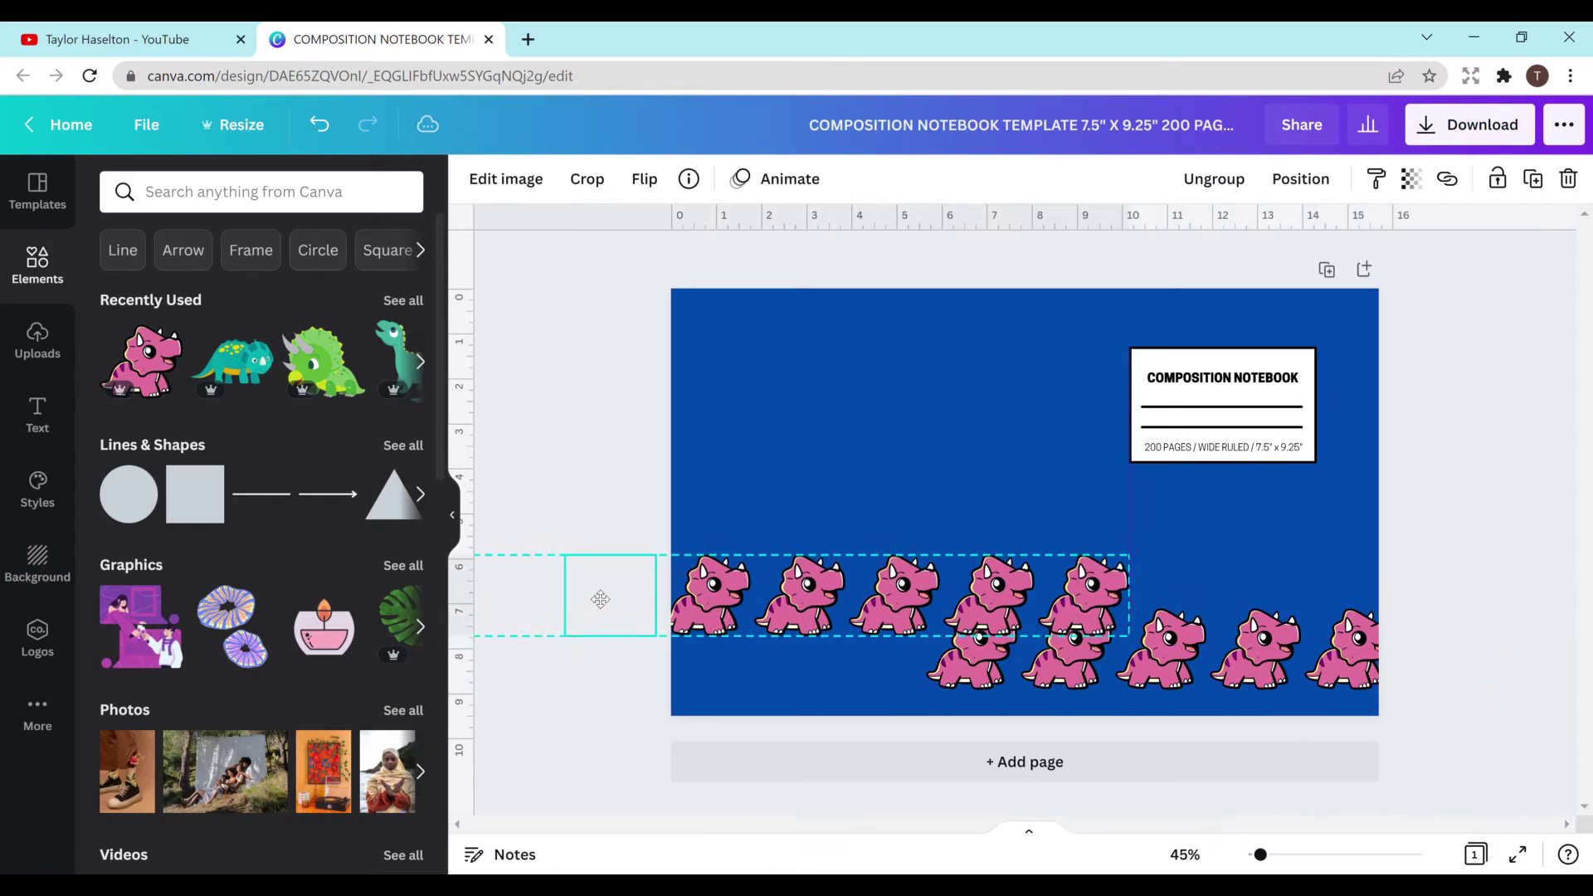
{"action": "left_click_drag", "start_coordinate": [917, 585], "coordinate": [689, 637]}
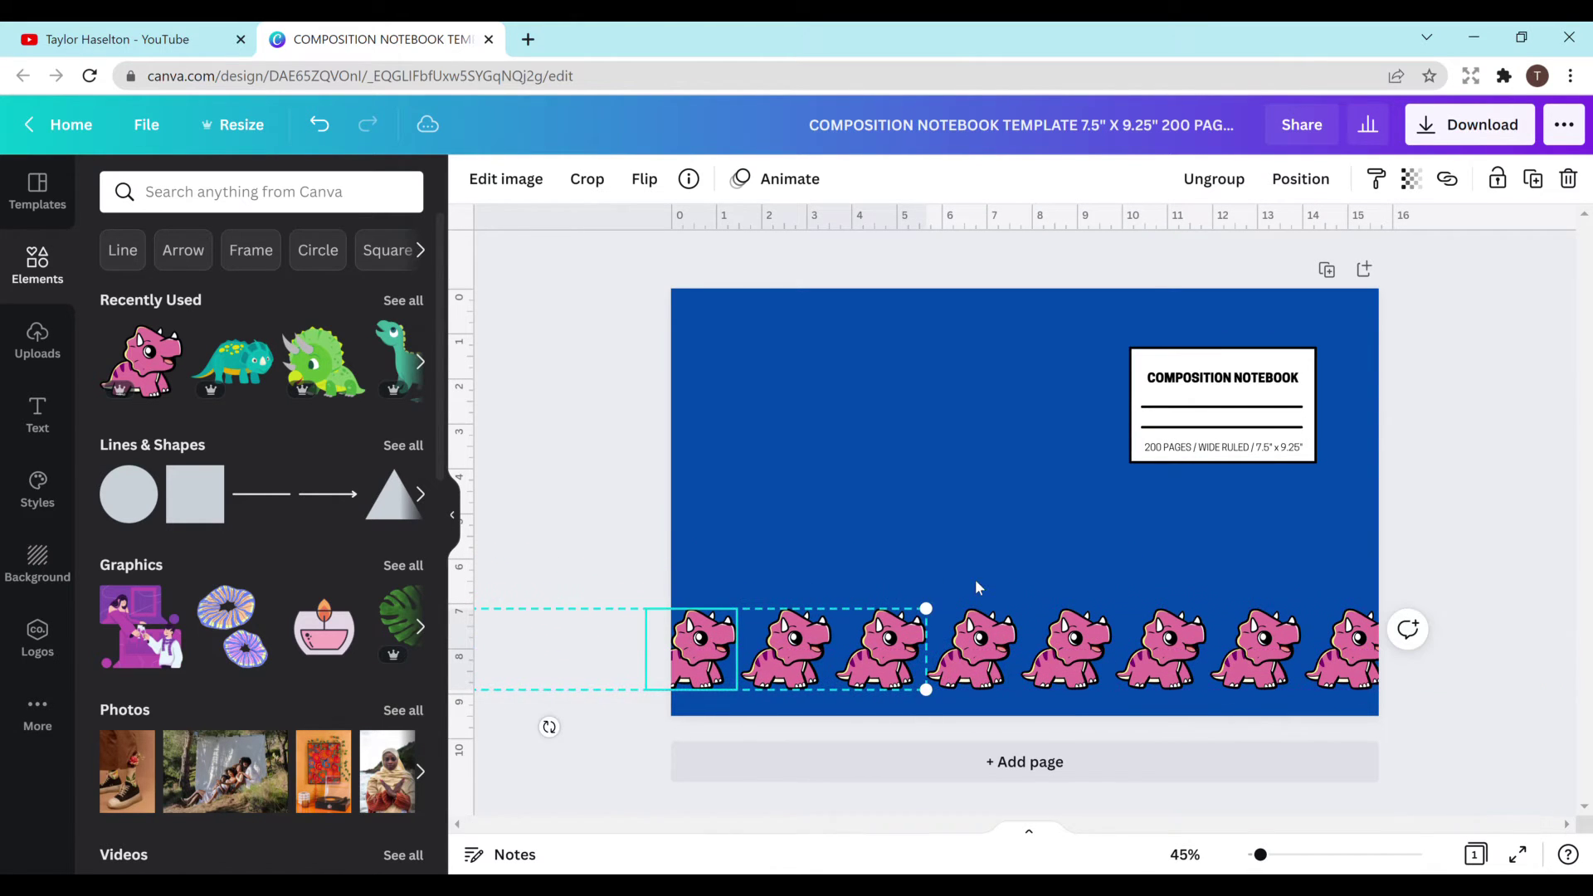
{"action": "left_click", "coordinate": [881, 547]}
{"action": "left_click_drag", "start_coordinate": [840, 544], "coordinate": [924, 720]}
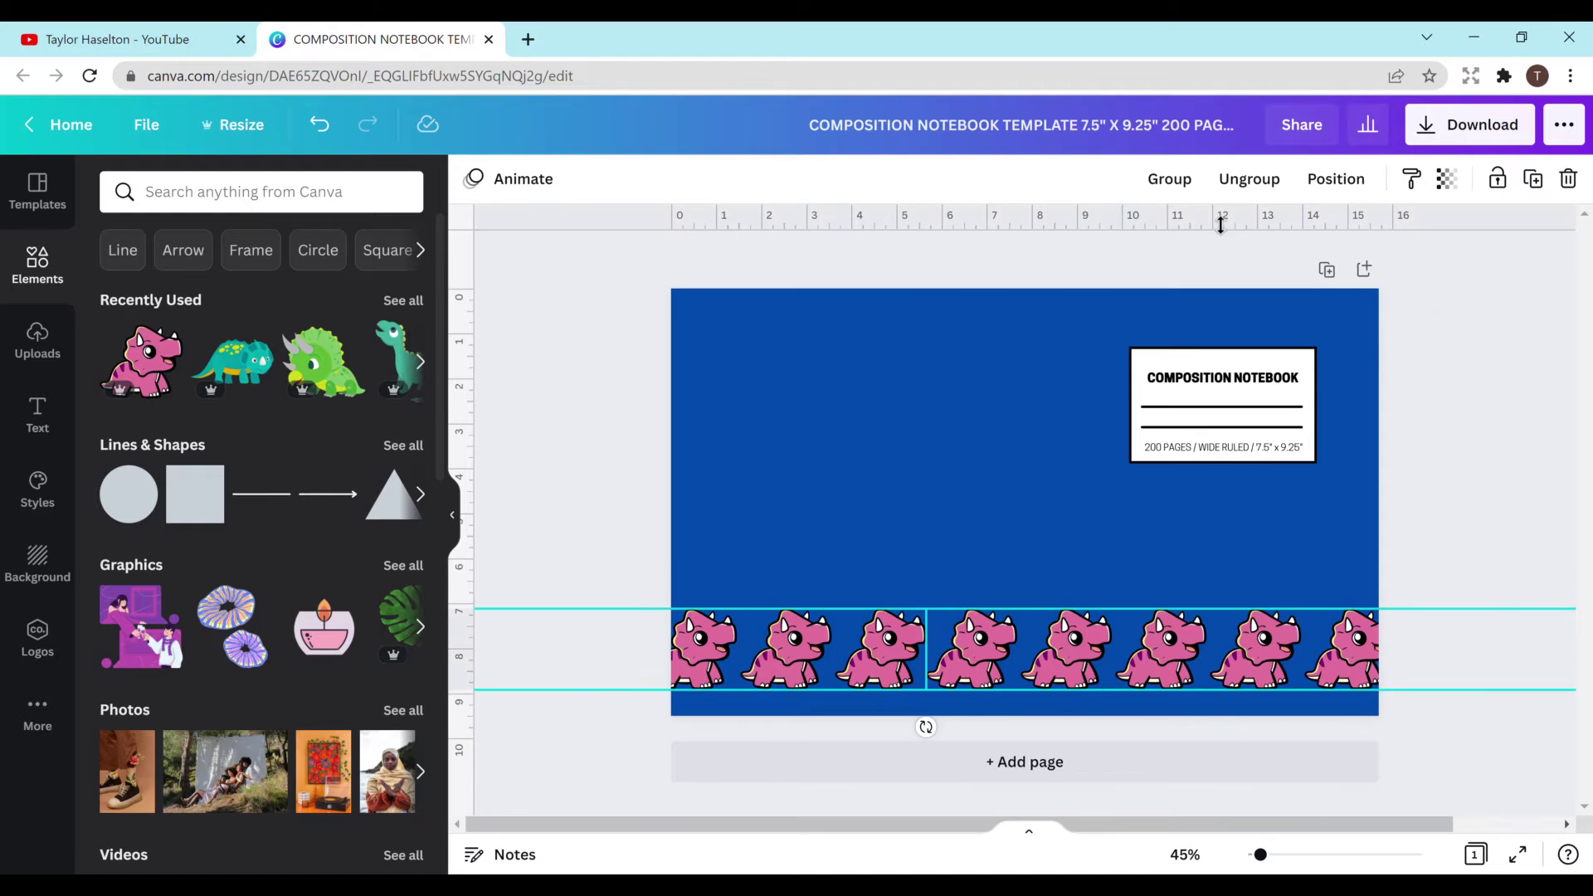
{"action": "left_click", "coordinate": [1169, 179]}
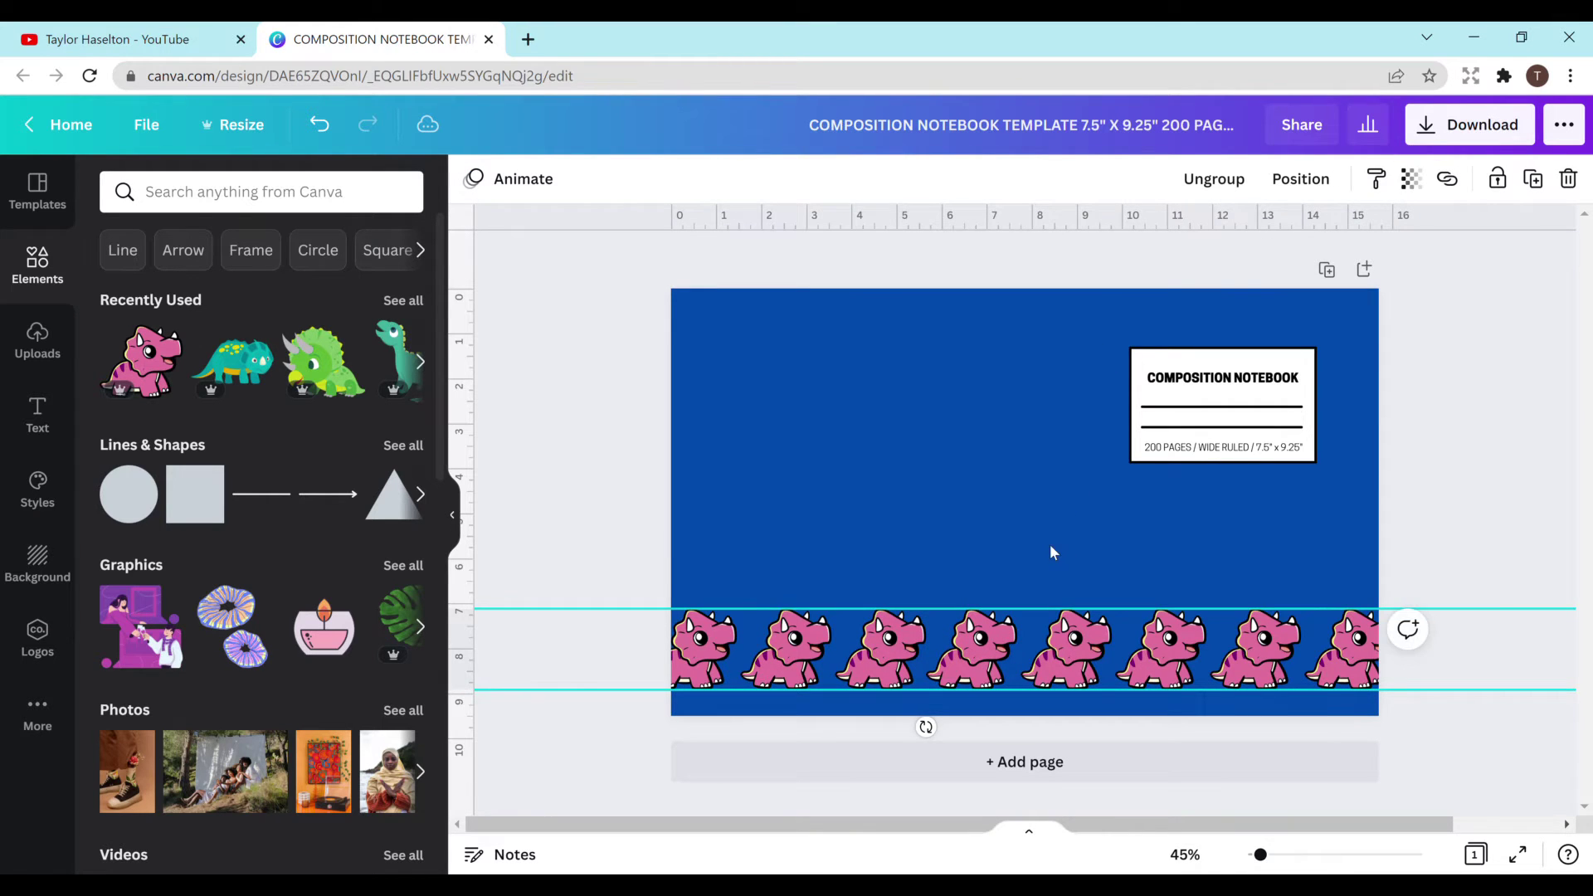
Step: Move the combined row down to the cover's bottom edge and stack duplicate rows directly above it
{"action": "left_click", "coordinate": [1050, 548]}
{"action": "left_click_drag", "start_coordinate": [1068, 641], "coordinate": [1069, 667]}
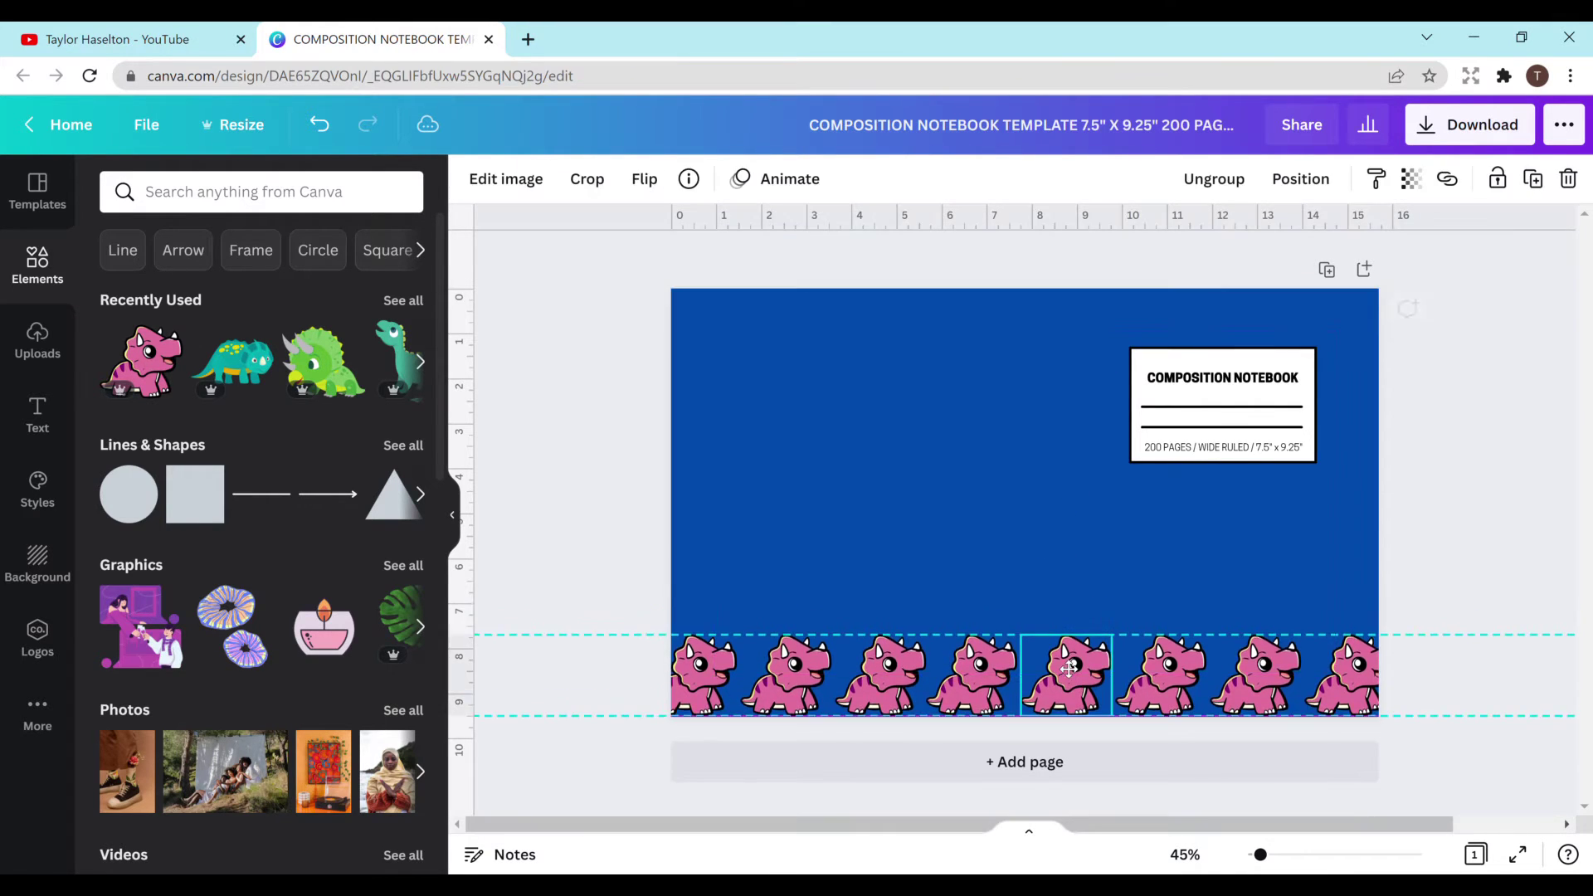
{"action": "key", "text": "ctrl+d"}
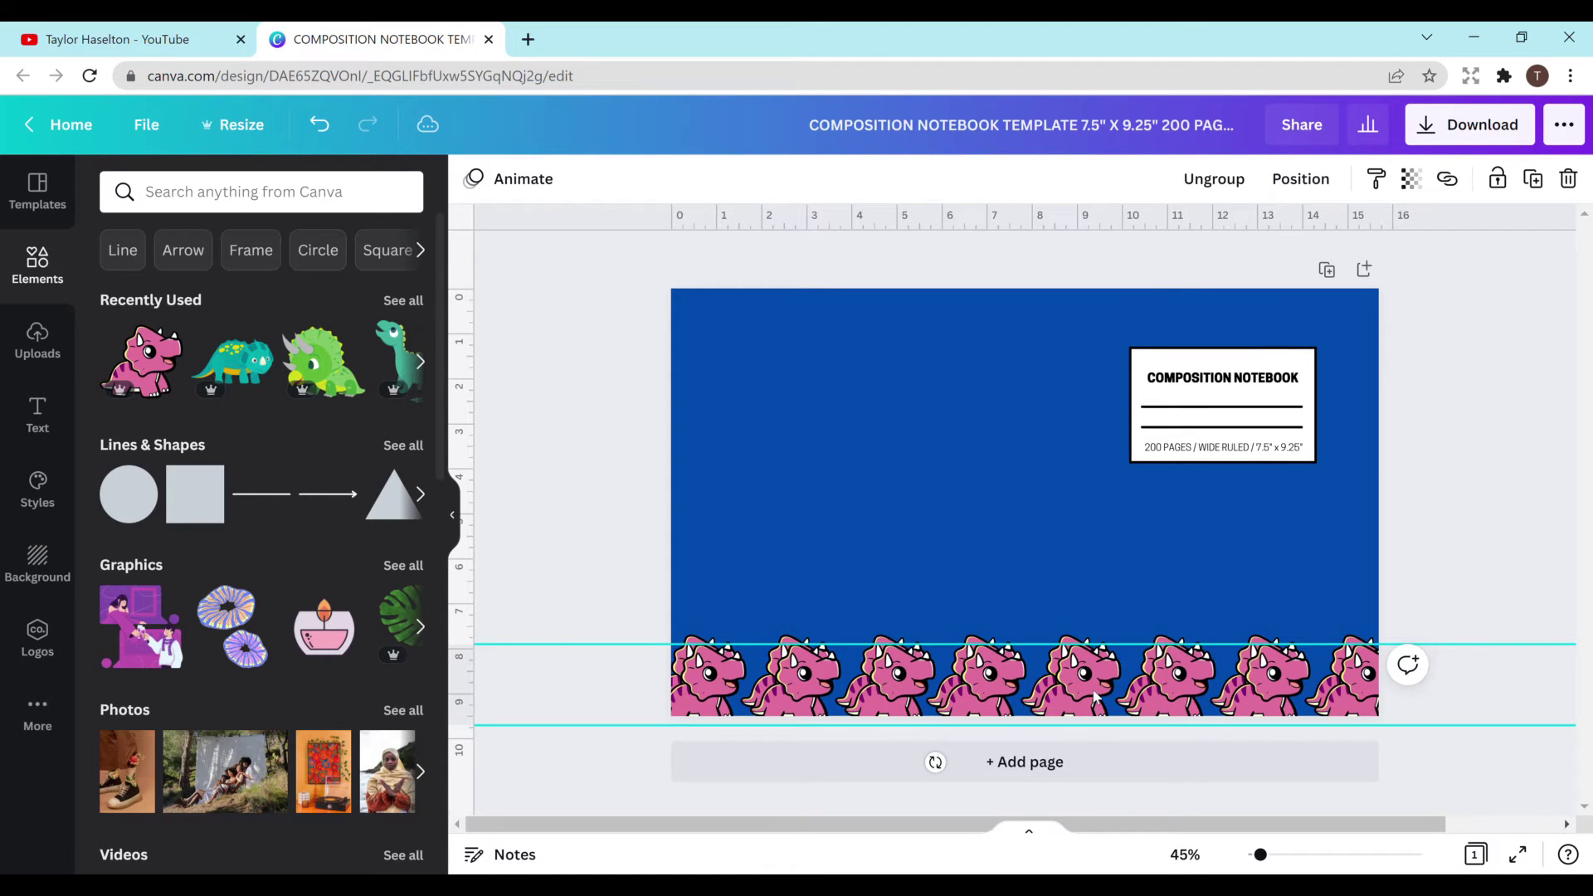
{"action": "left_click_drag", "start_coordinate": [1094, 695], "coordinate": [1082, 495]}
{"action": "key", "text": "ctrl+v"}
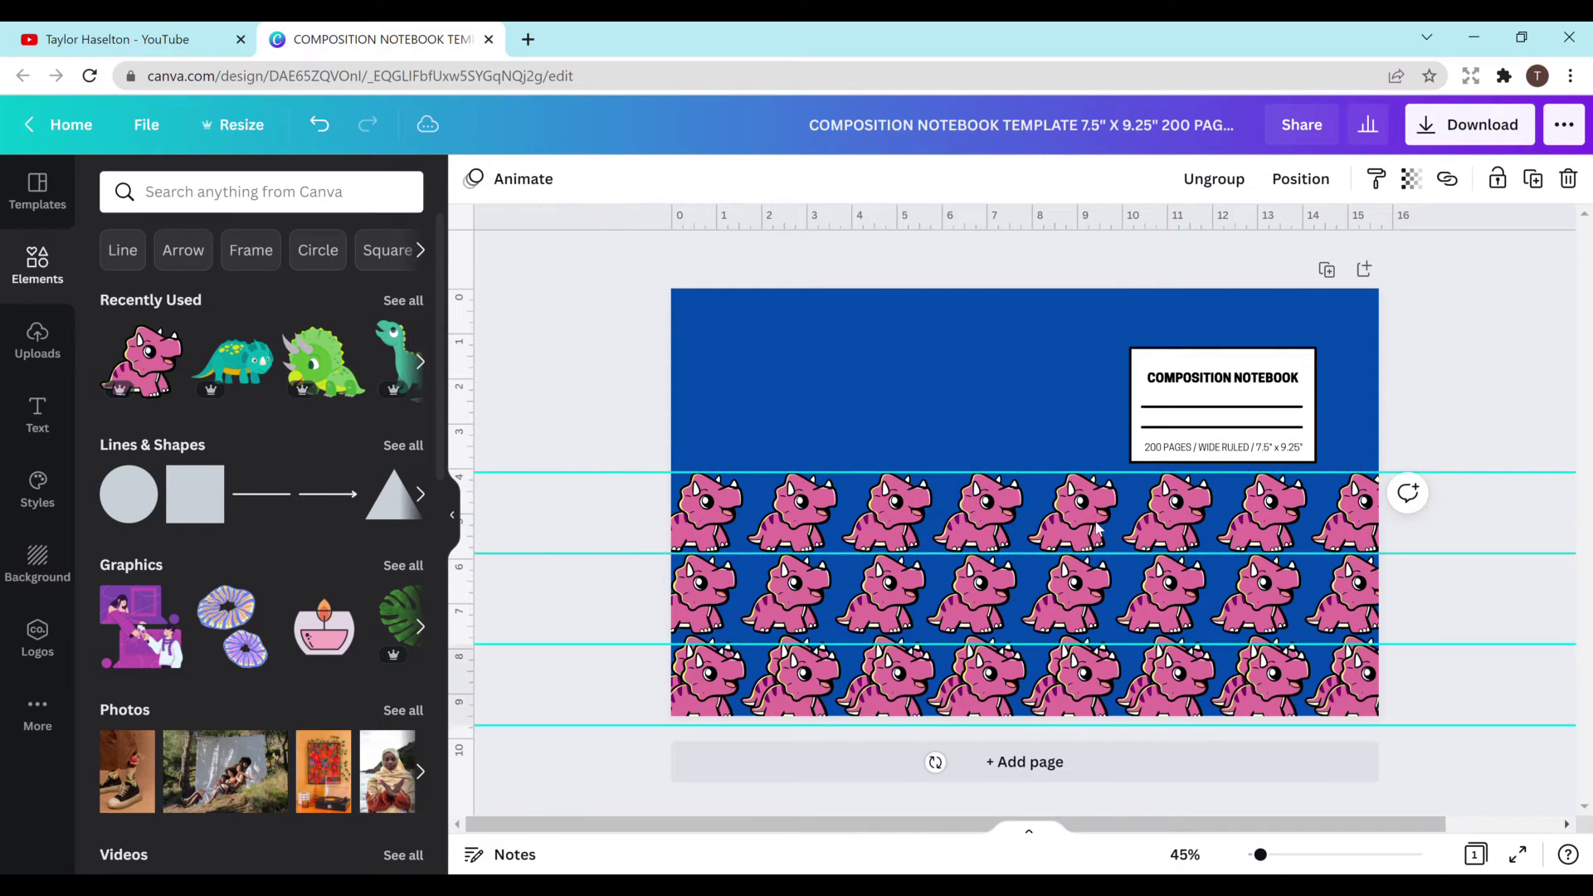
Step: Place further copies of the triceratops row until the pattern reaches from the cover's bottom edge to its top edge
{"action": "left_click", "coordinate": [1071, 677]}
{"action": "left_click_drag", "start_coordinate": [1073, 682], "coordinate": [1079, 341]}
{"action": "key", "text": "ctrl+v"}
{"action": "key", "text": "ctrl+v"}
{"action": "left_click_drag", "start_coordinate": [1115, 631], "coordinate": [1081, 688]}
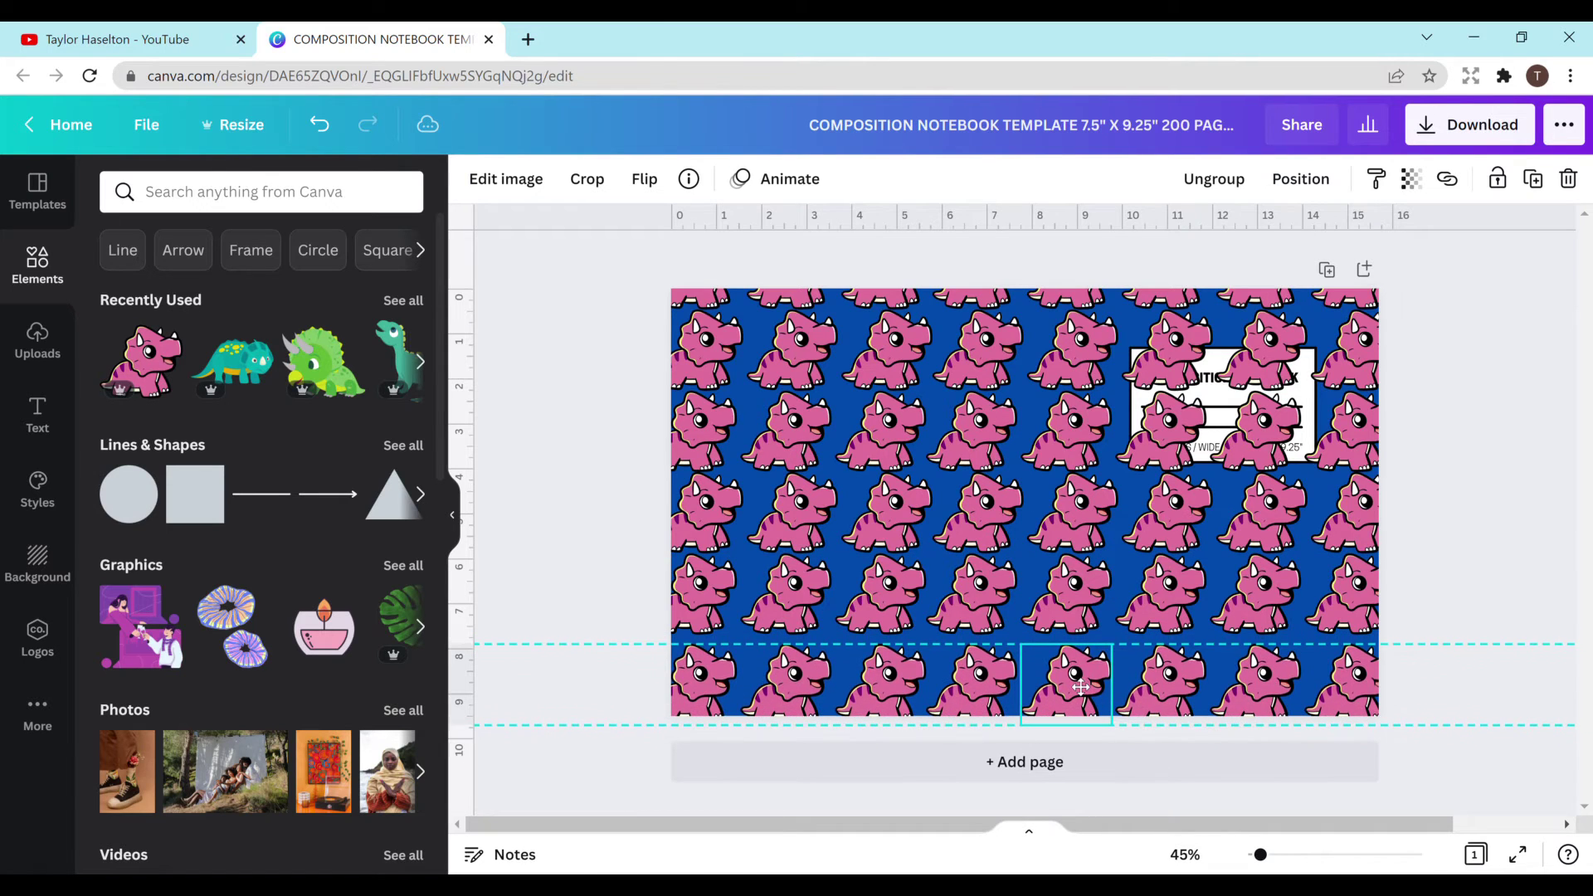
Step: Select all triceratops rows, space them evenly with Tidy up, and send them to the back behind the title label
{"action": "left_click", "coordinate": [1081, 299]}
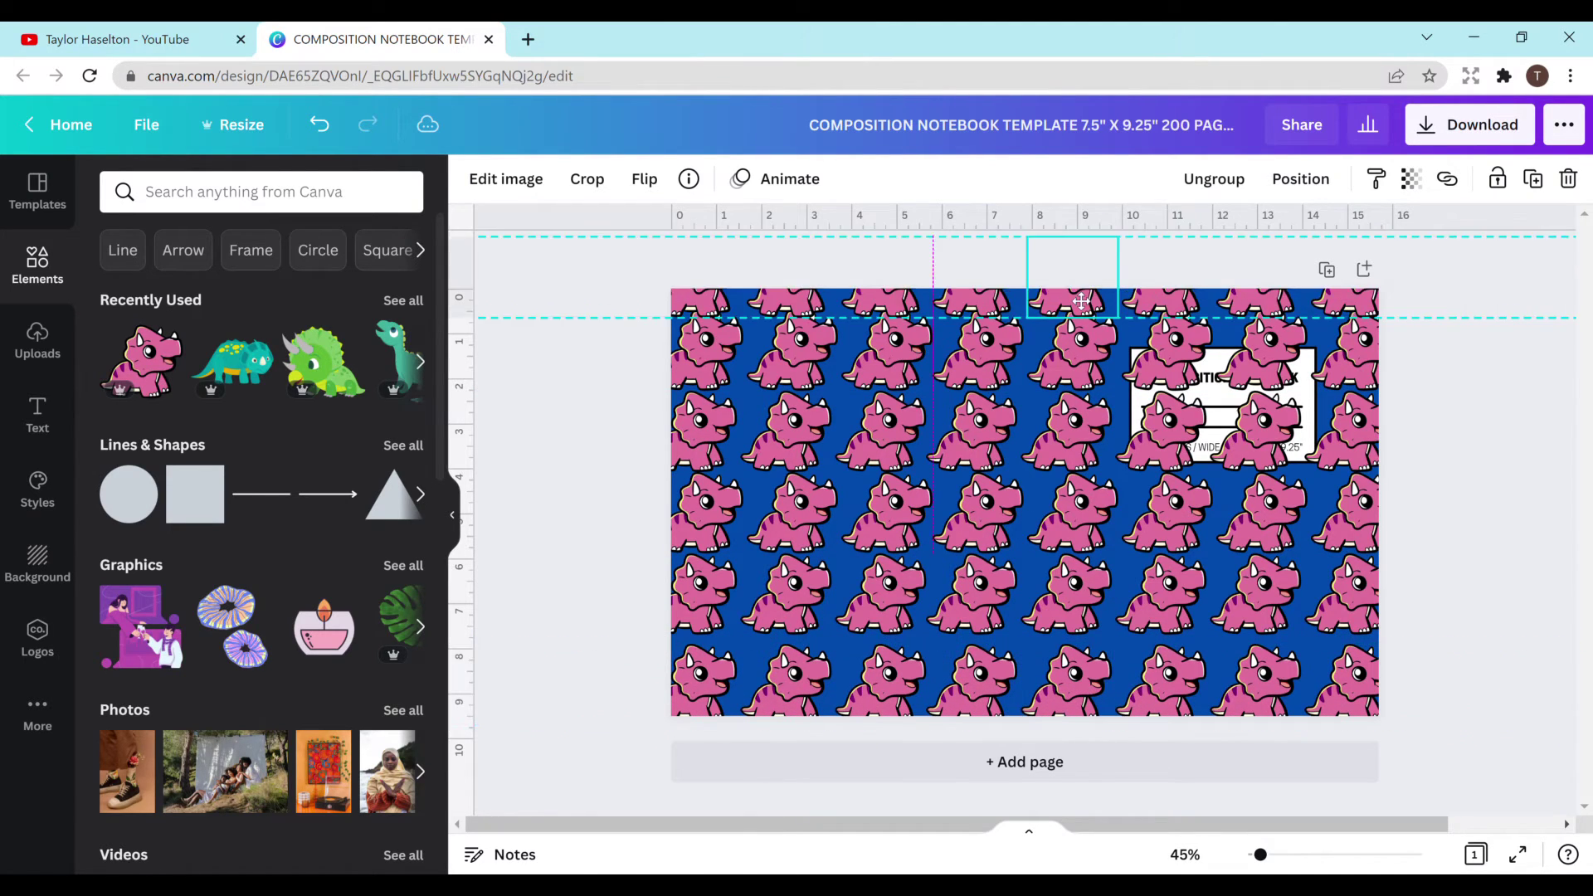
{"action": "left_click", "coordinate": [1475, 709]}
{"action": "left_click_drag", "start_coordinate": [1428, 742], "coordinate": [1349, 315]}
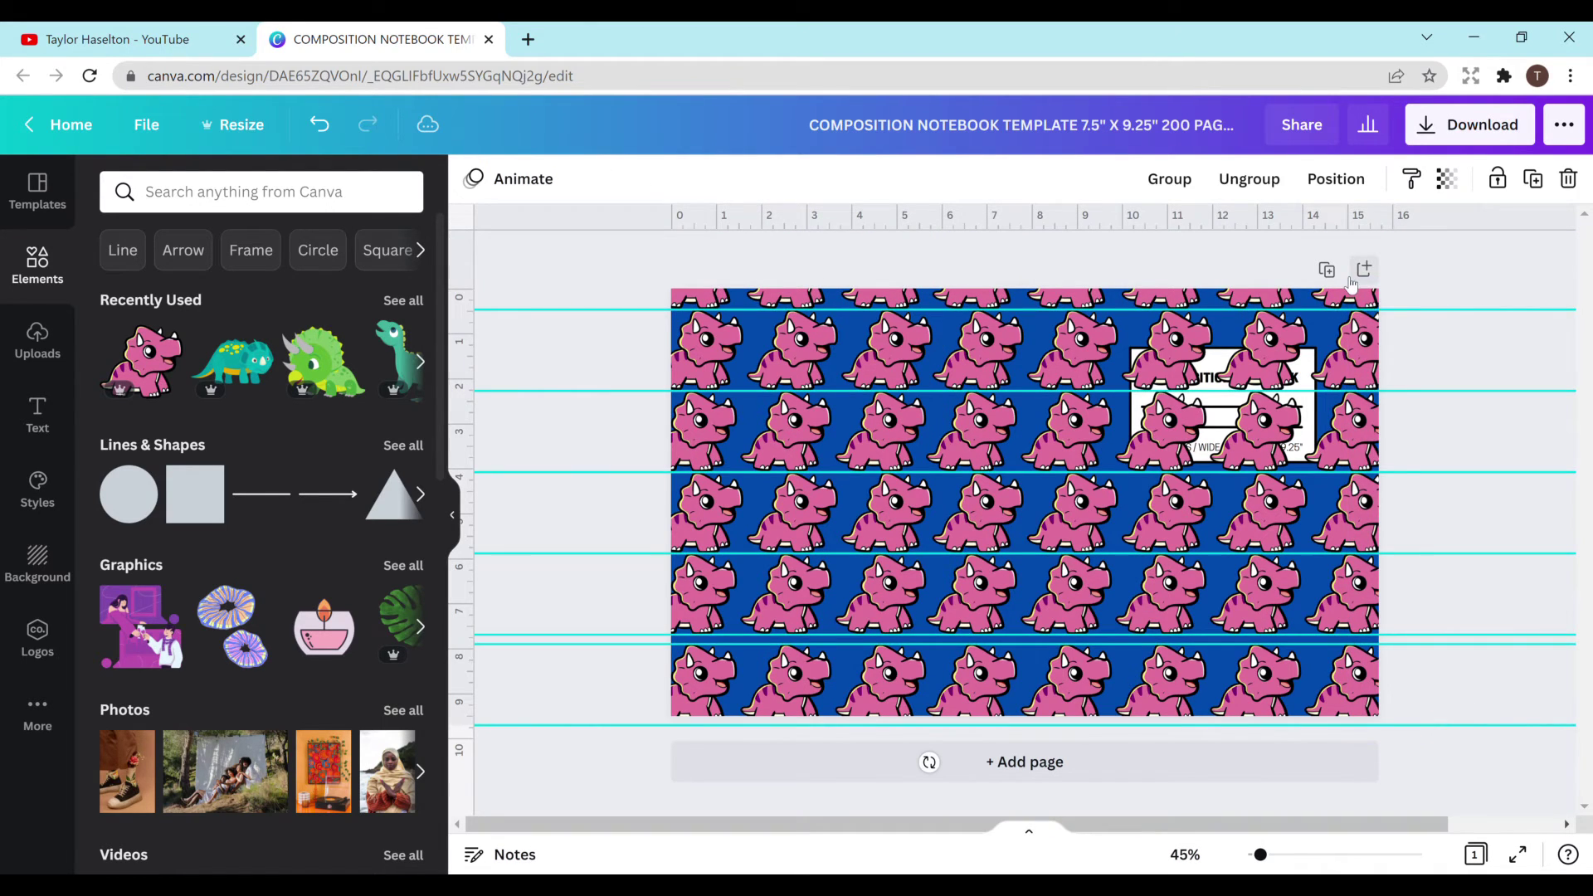
{"action": "left_click", "coordinate": [1304, 177]}
{"action": "left_click", "coordinate": [1037, 580]}
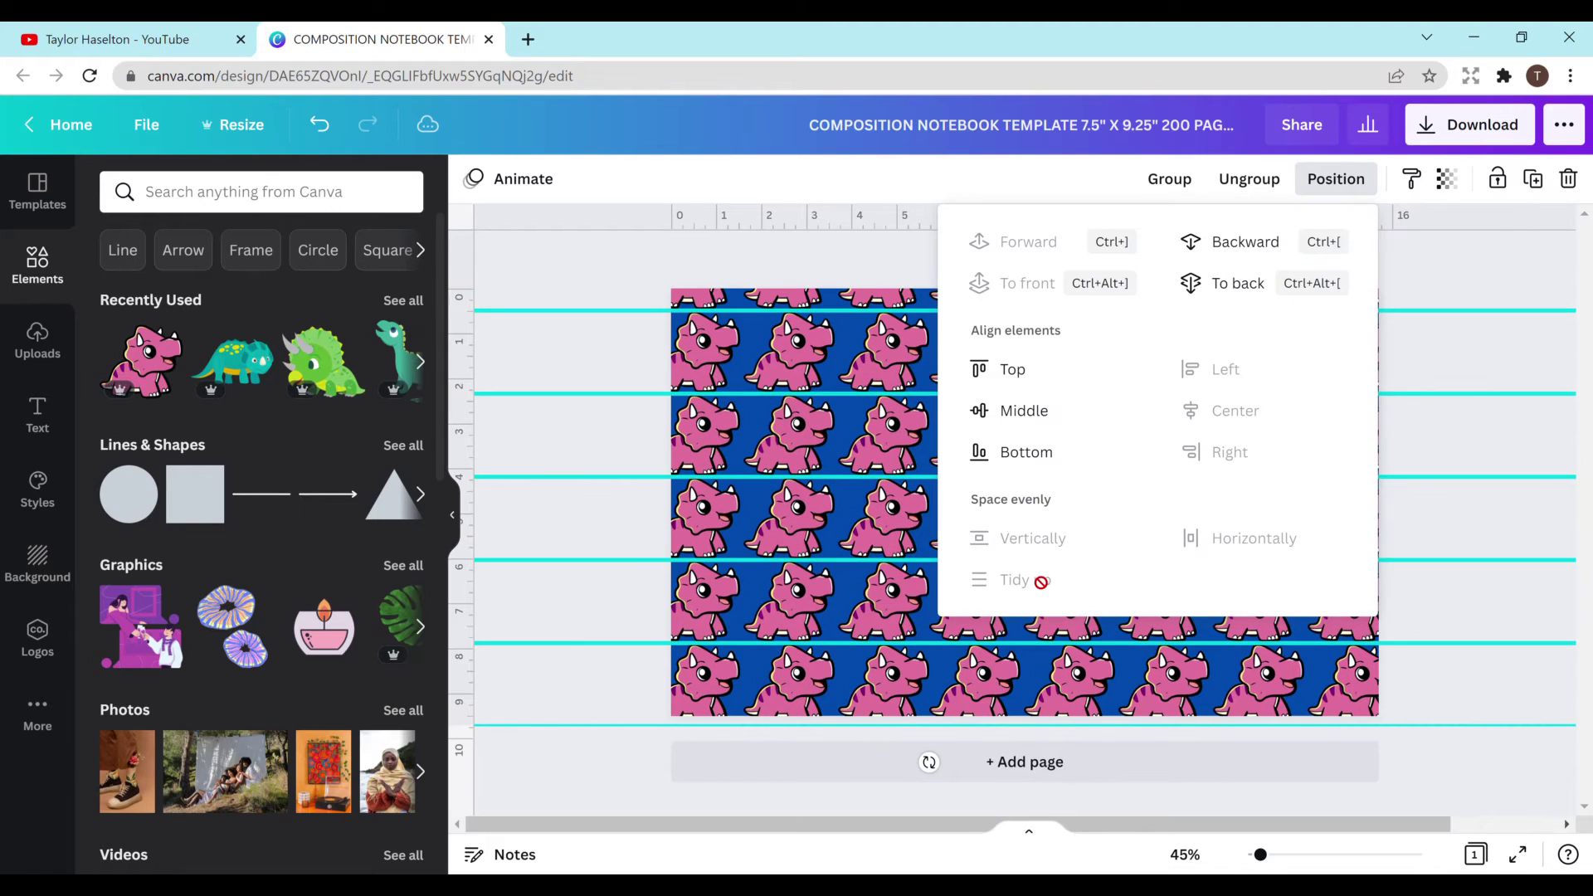
{"action": "left_click", "coordinate": [1233, 285]}
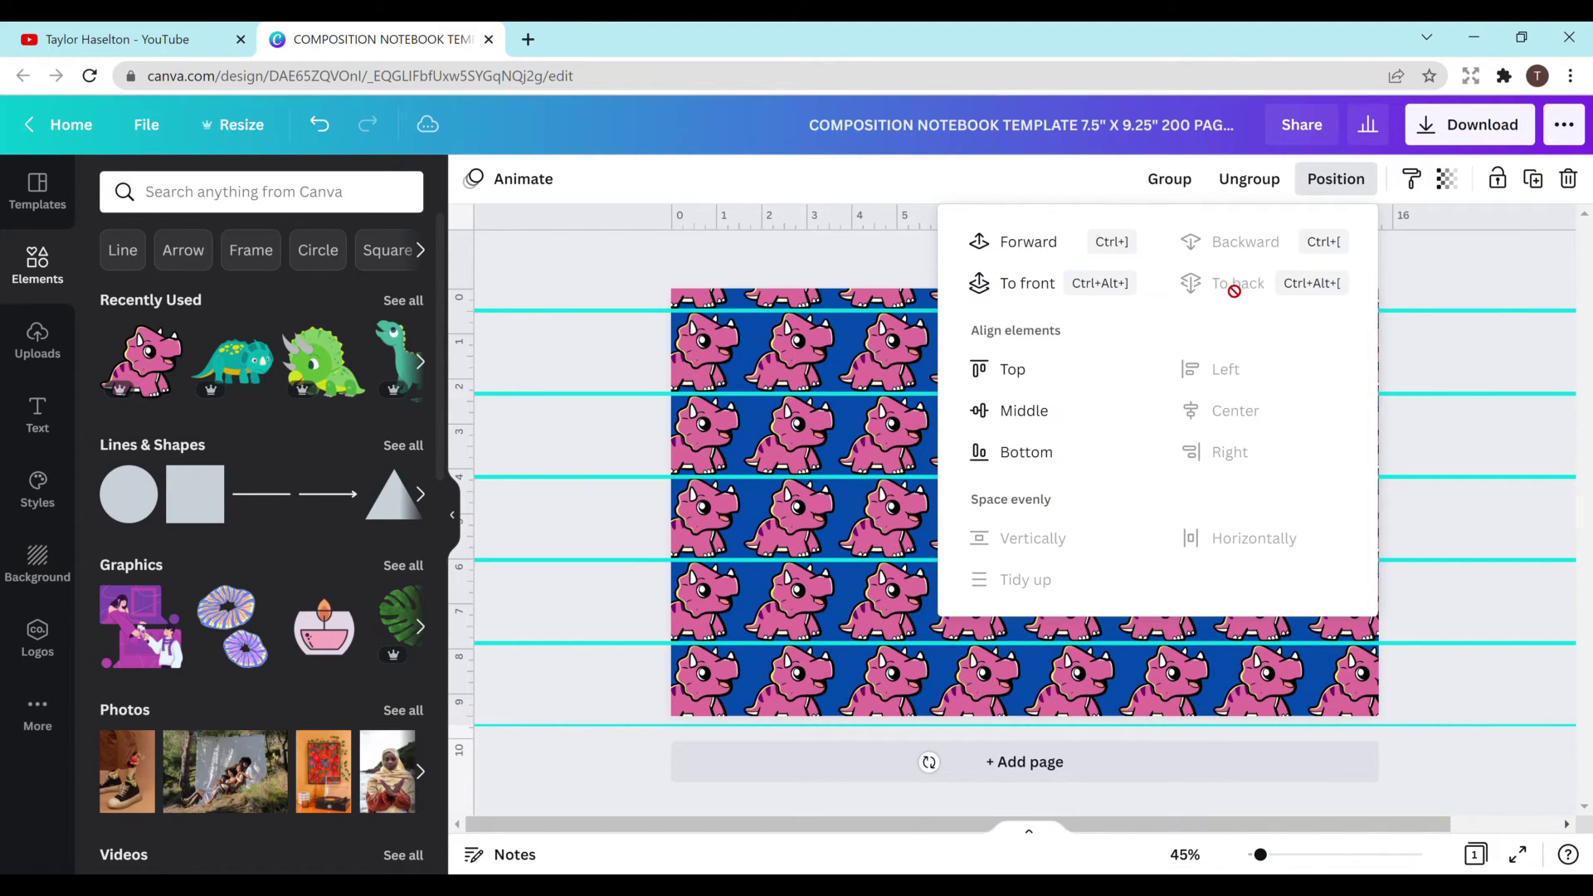
{"action": "left_click", "coordinate": [1417, 282]}
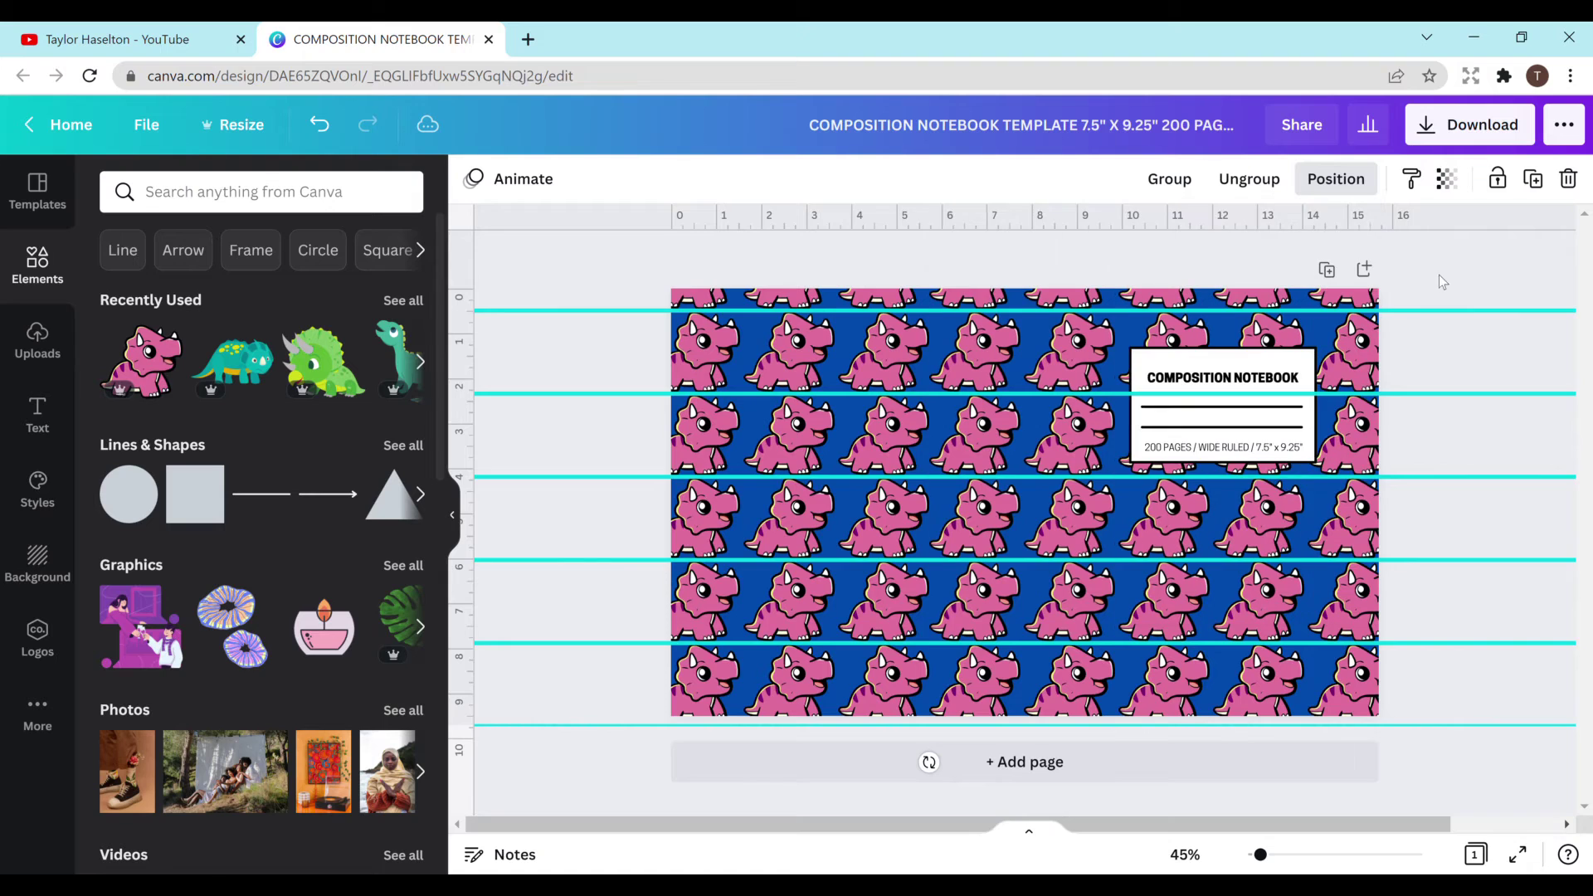
{"action": "left_click", "coordinate": [1443, 282]}
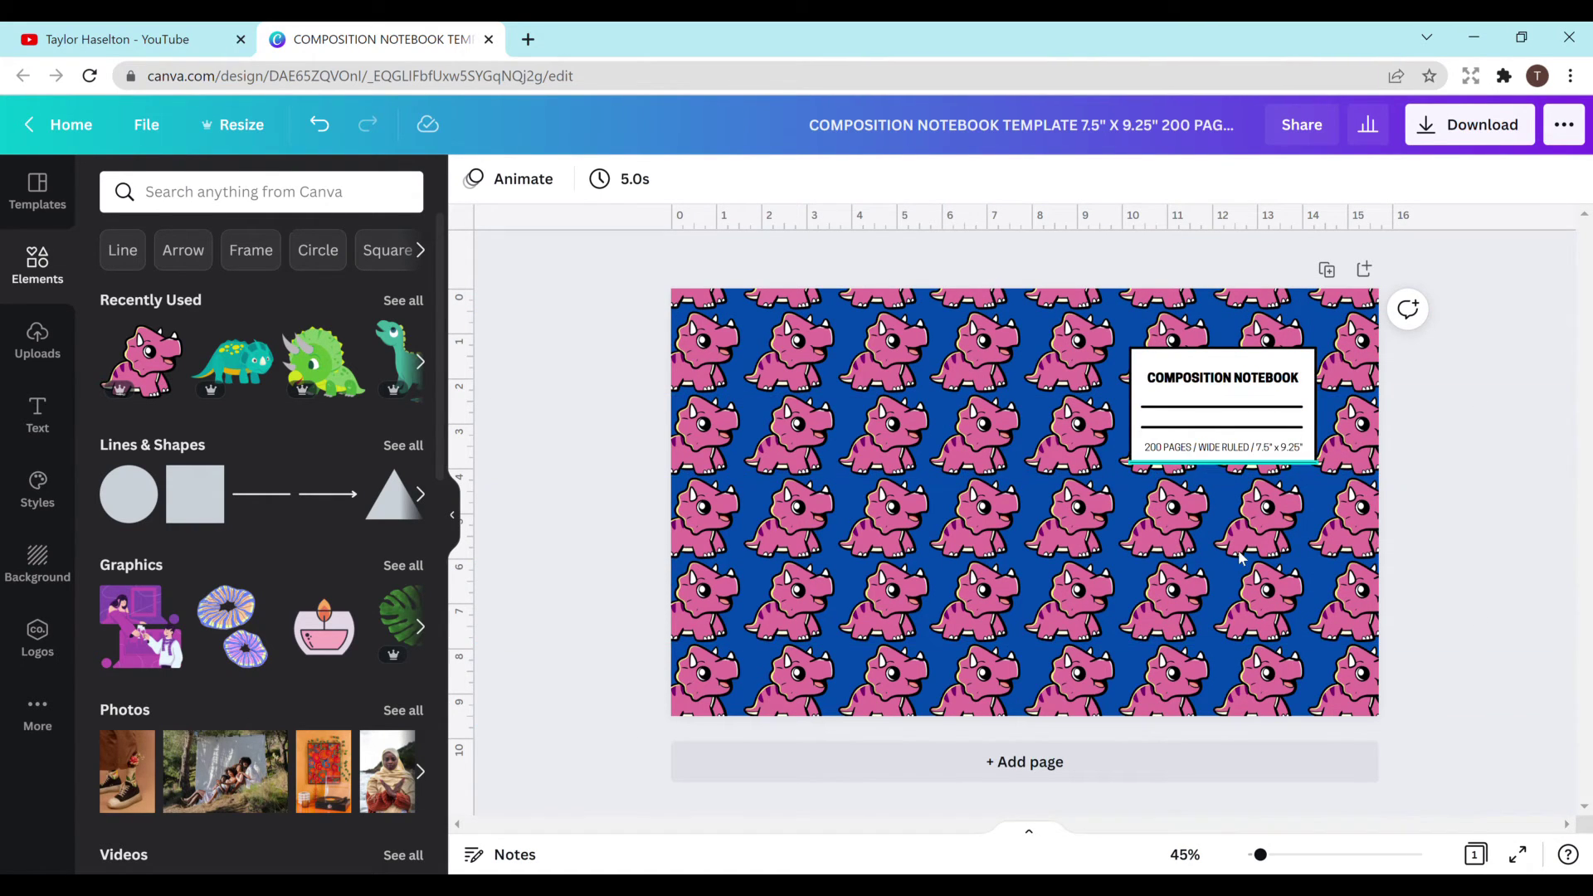
Step: Shift the second triceratops row from the bottom about 0.75 inch to the left to stagger the pattern
{"action": "left_click", "coordinate": [1207, 634]}
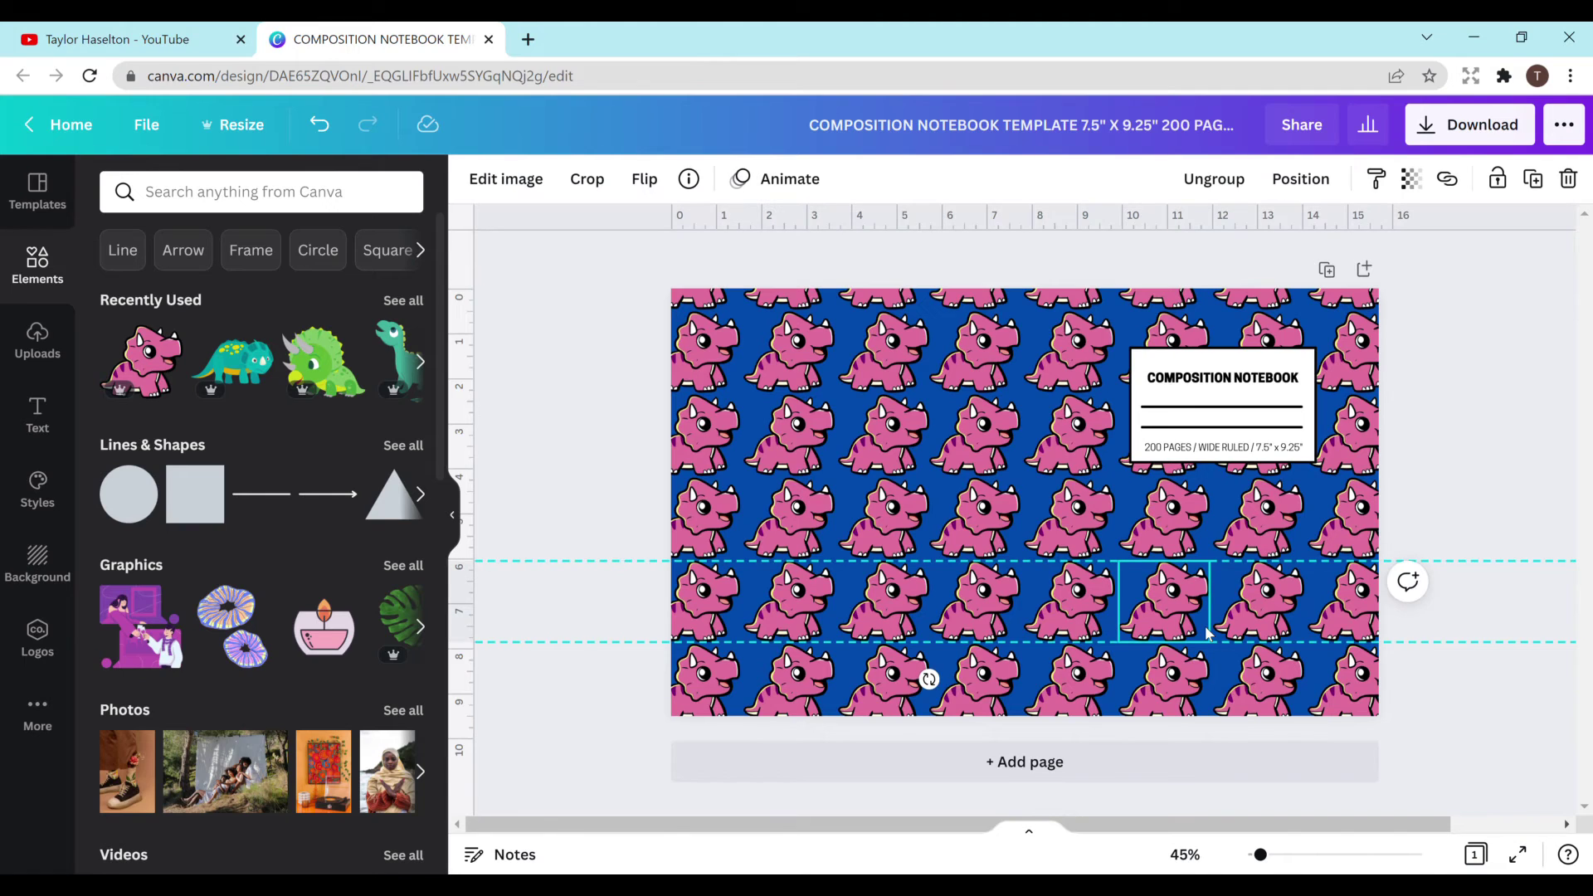
{"action": "key", "text": "shift+Left"}
{"action": "key", "text": "shift+Left"}
{"action": "key", "text": "shift+Left"}
{"action": "key", "text": "shift+Left"}
{"action": "key", "text": "shift+Left"}
{"action": "key", "text": "shift+Left"}
{"action": "key", "text": "shift+Left"}
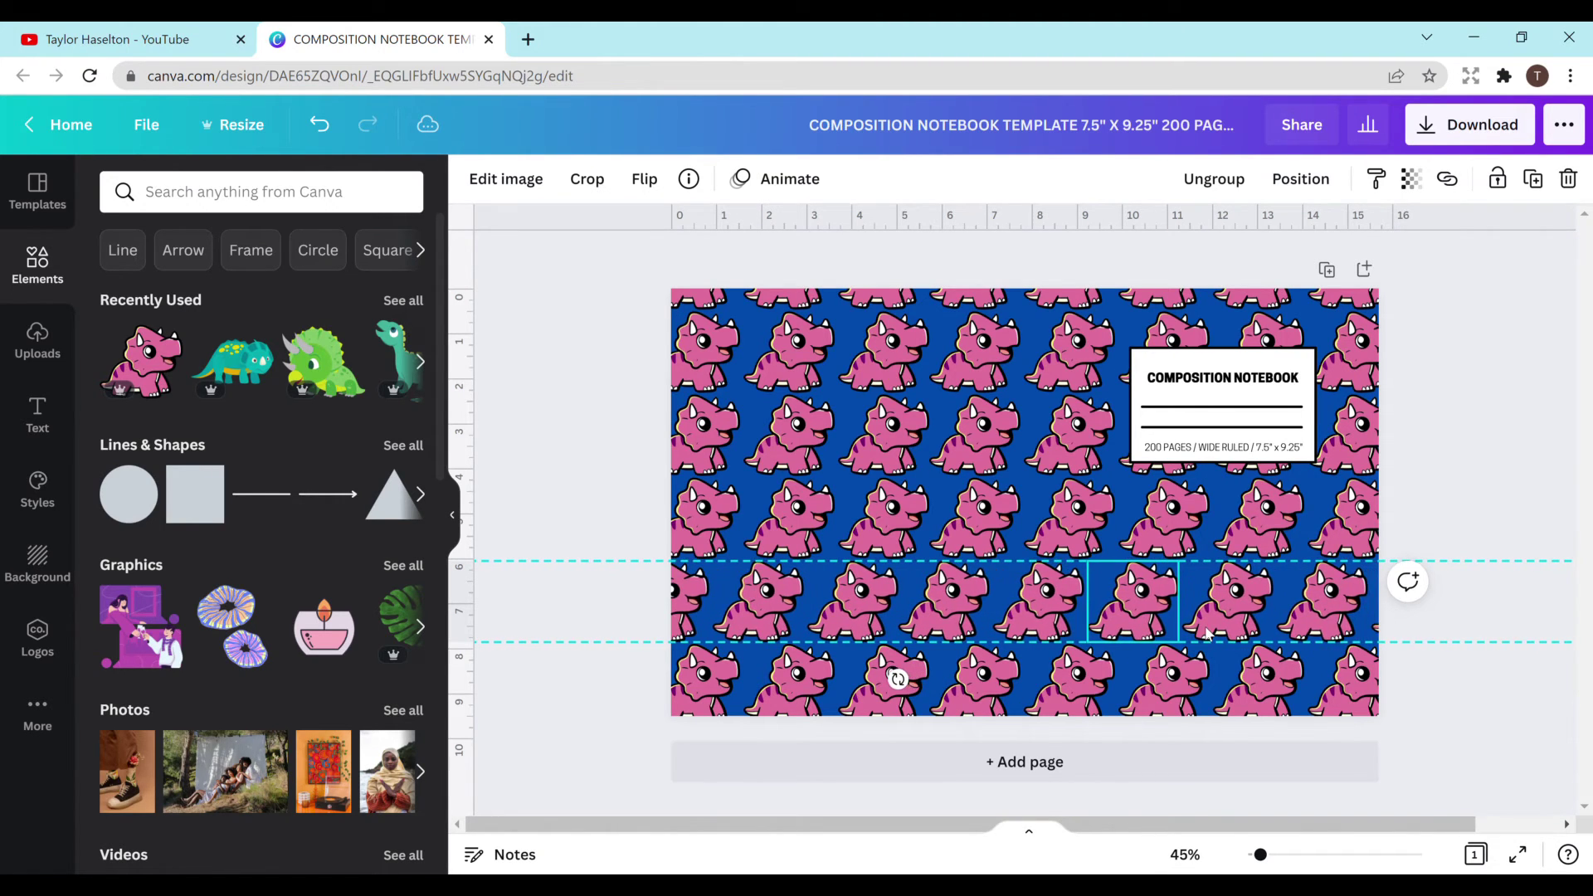
{"action": "key", "text": "shift+Left"}
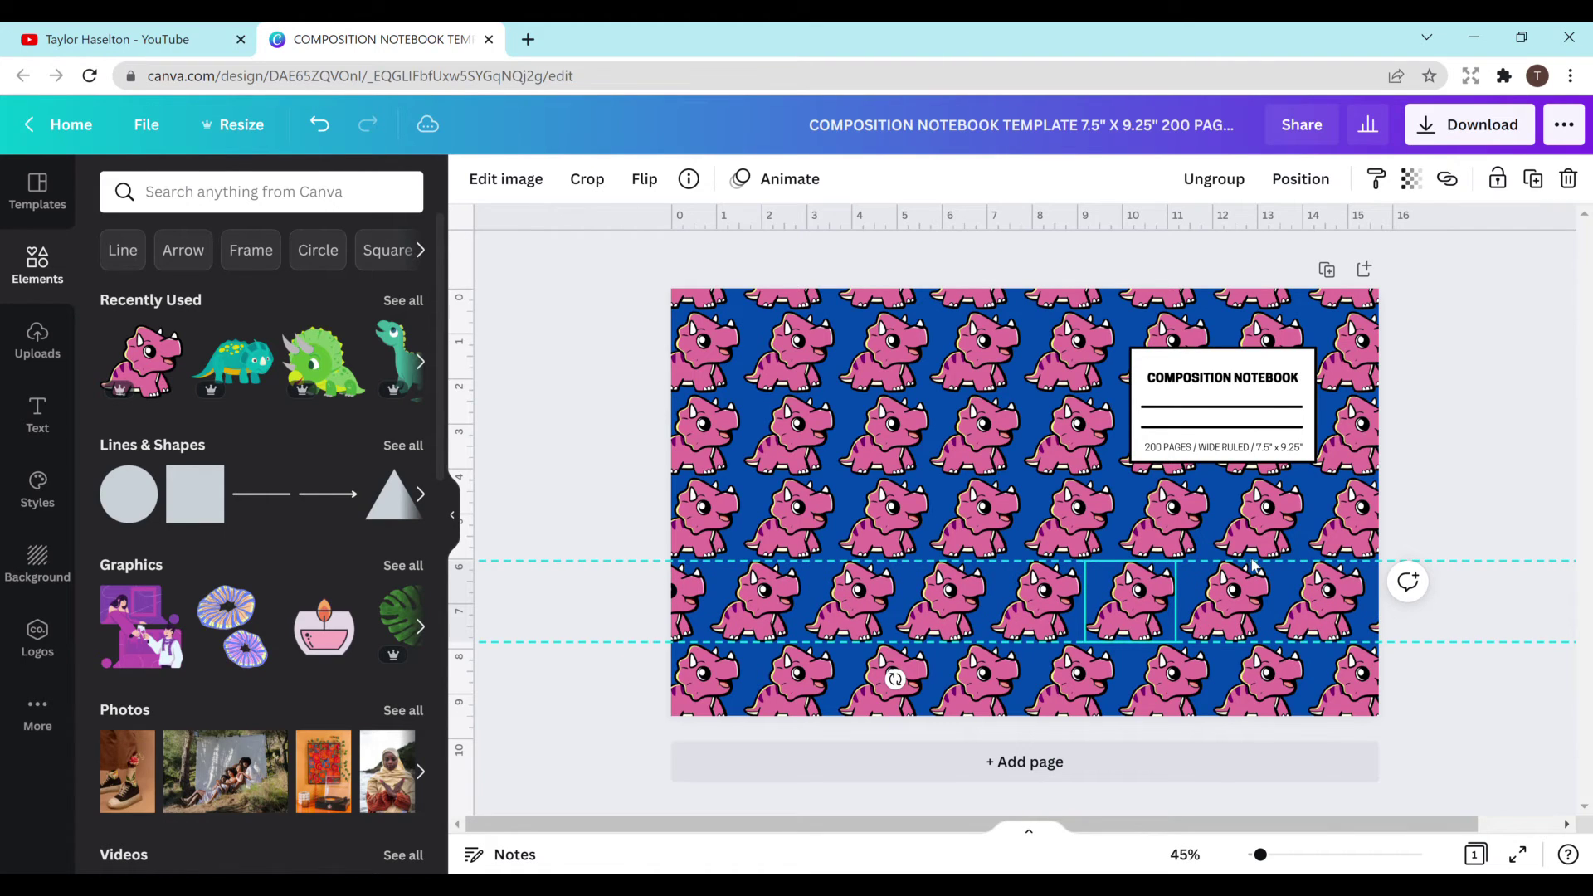
Step: Shift the third triceratops row from the bottom about 0.5 inch to the right and the fourth about 0.25 inch to the left
{"action": "left_click", "coordinate": [1253, 523]}
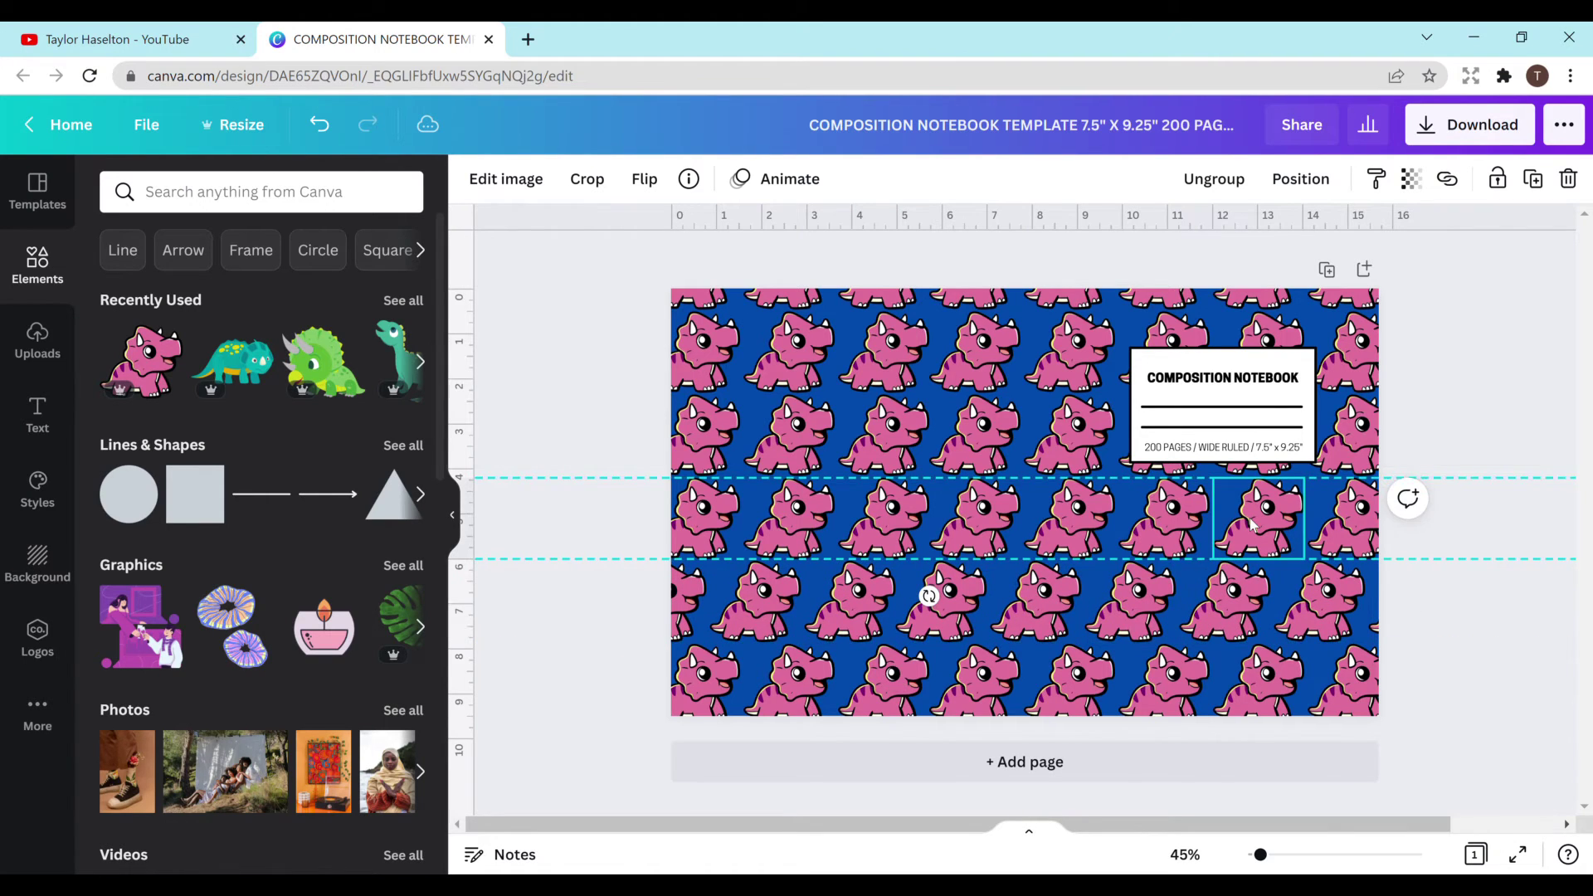
{"action": "key", "text": "shift+Right"}
{"action": "key", "text": "shift+Right"}
{"action": "key", "text": "shift+Right"}
{"action": "key", "text": "shift+Right"}
{"action": "key", "text": "shift+Right"}
{"action": "key", "text": "shift+Right"}
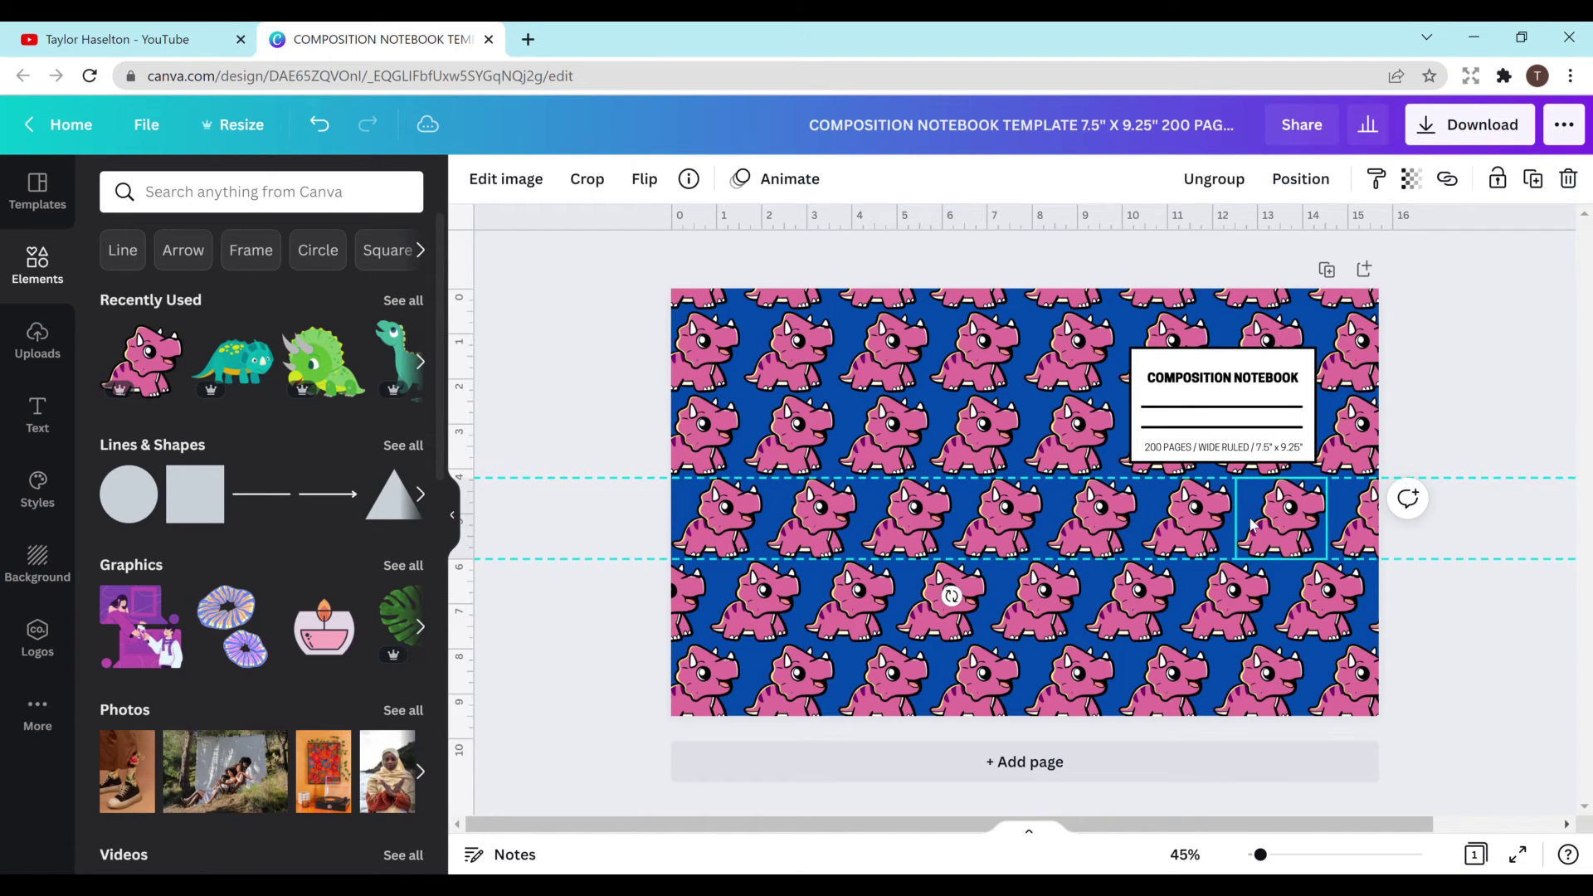
{"action": "key", "text": "Right"}
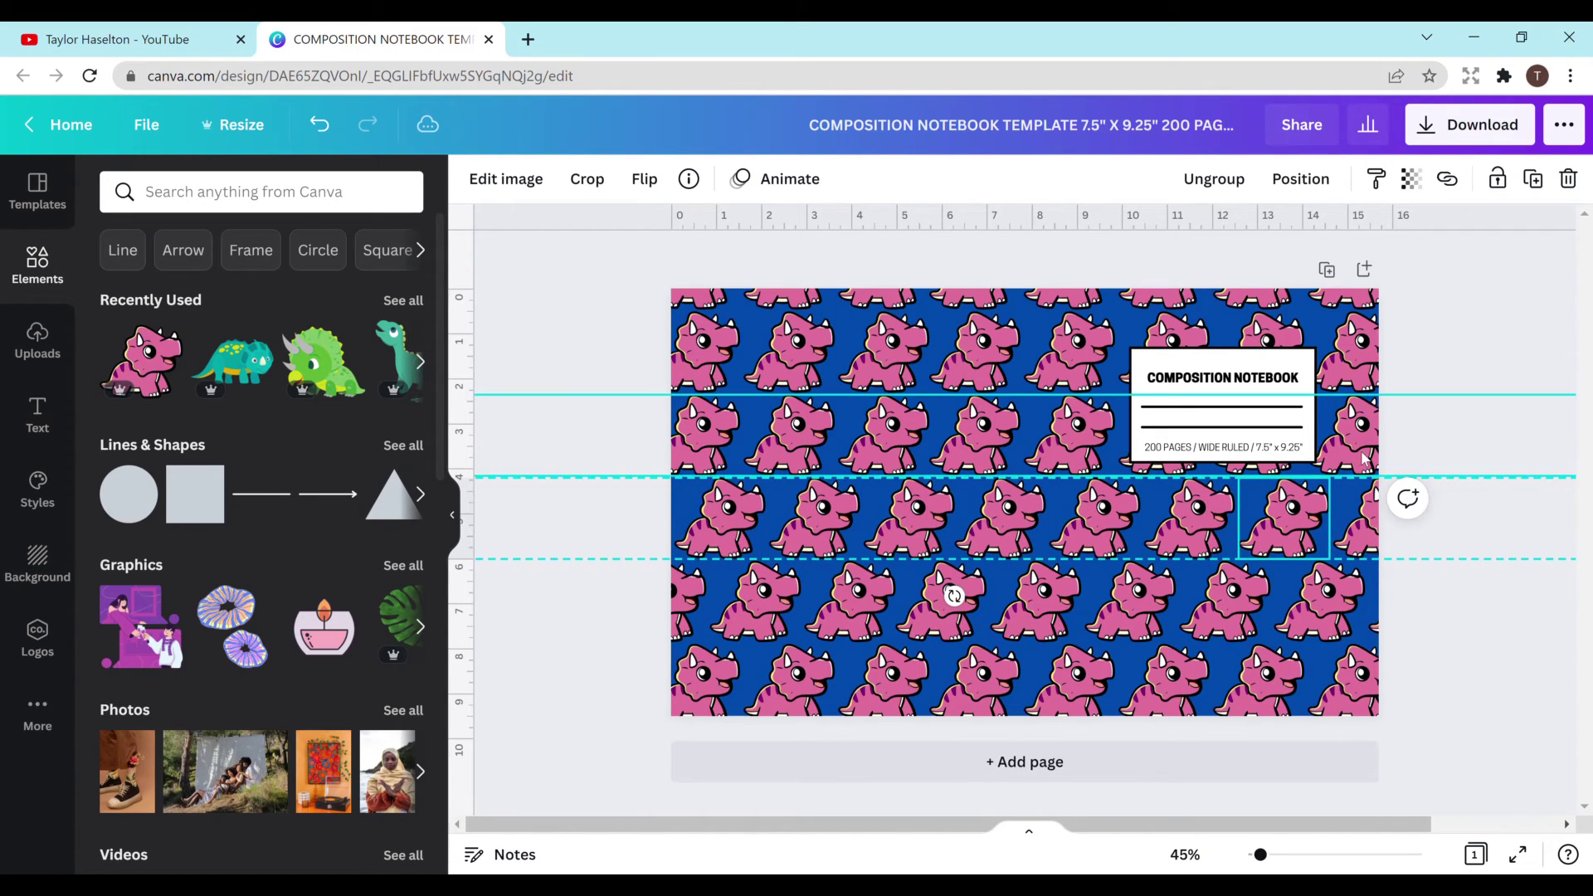
{"action": "left_click_drag", "start_coordinate": [1364, 459], "coordinate": [1365, 459]}
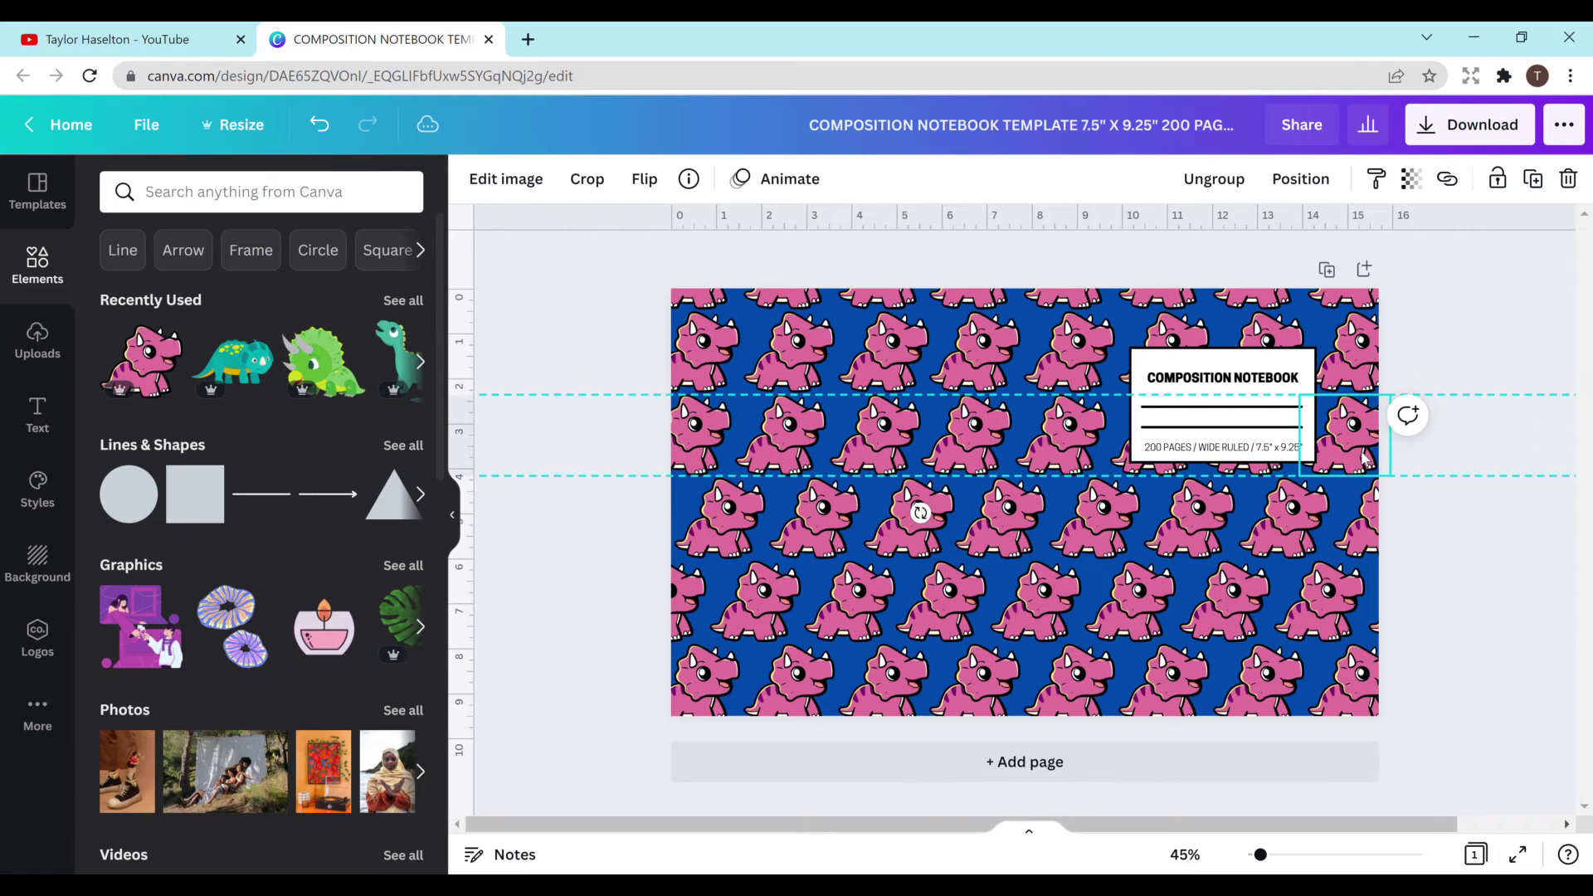
Step: Shift the fifth triceratops row from the bottom a little under 1 inch to the right
{"action": "left_click", "coordinate": [1008, 353]}
{"action": "key", "text": "shift+Right"}
{"action": "key", "text": "shift+Right"}
{"action": "key", "text": "shift+Right"}
{"action": "key", "text": "shift+Right"}
{"action": "key", "text": "shift+Right"}
{"action": "key", "text": "shift+Right"}
{"action": "key", "text": "shift+Right"}
{"action": "key", "text": "shift+Right"}
{"action": "key", "text": "shift+Right"}
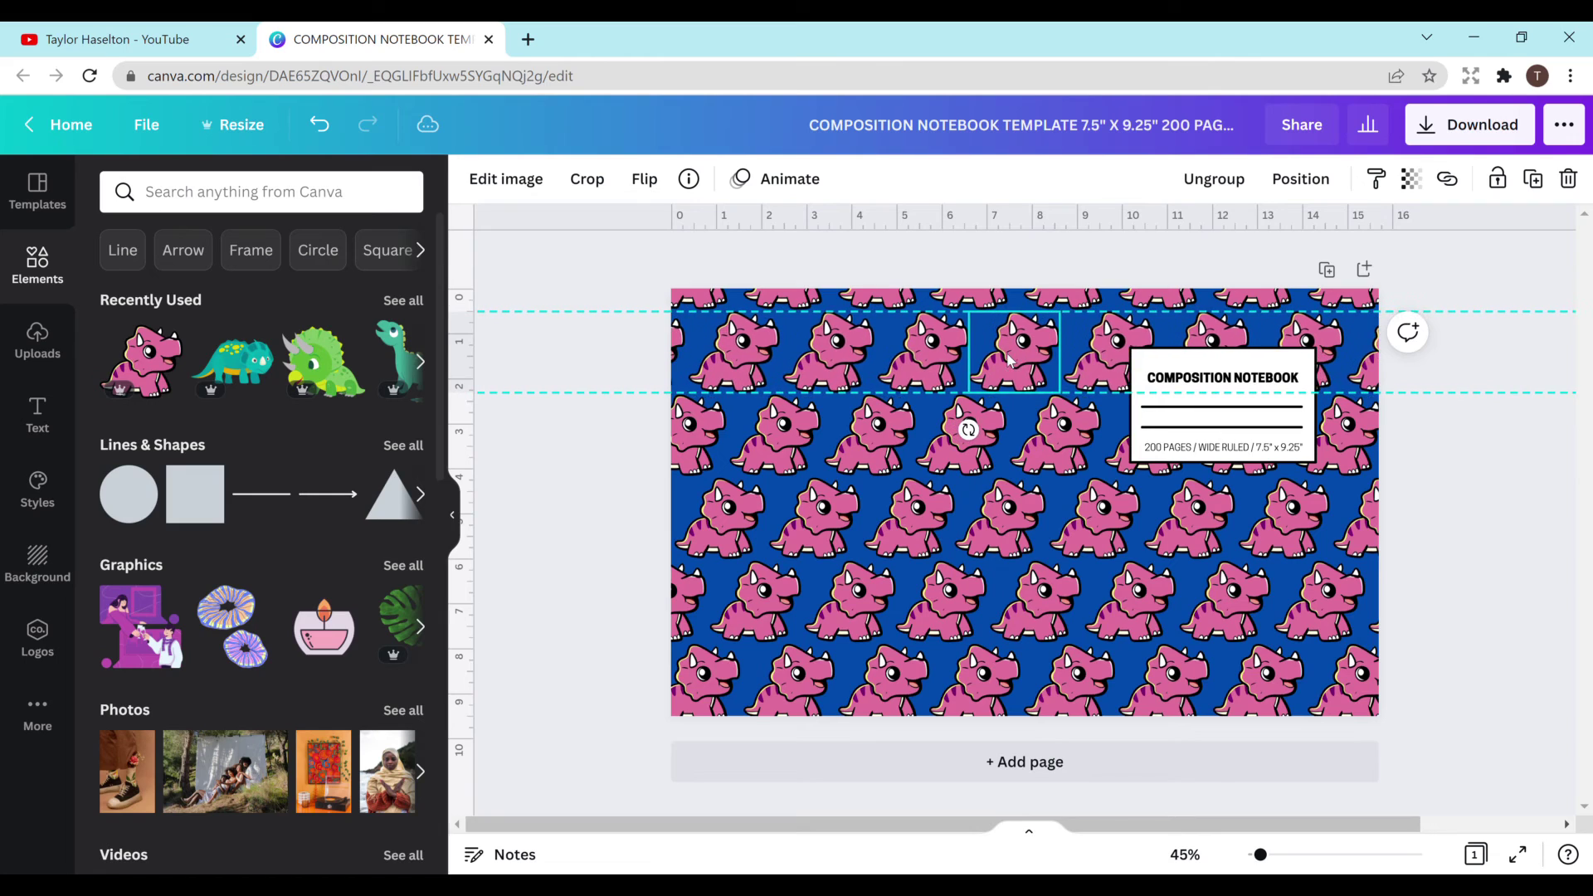
Step: Nudge the partly cut-off triceratops row at the cover's top edge slightly to the right to stagger it
{"action": "left_click", "coordinate": [1042, 294]}
{"action": "left_click_drag", "start_coordinate": [1042, 293], "coordinate": [1044, 294]}
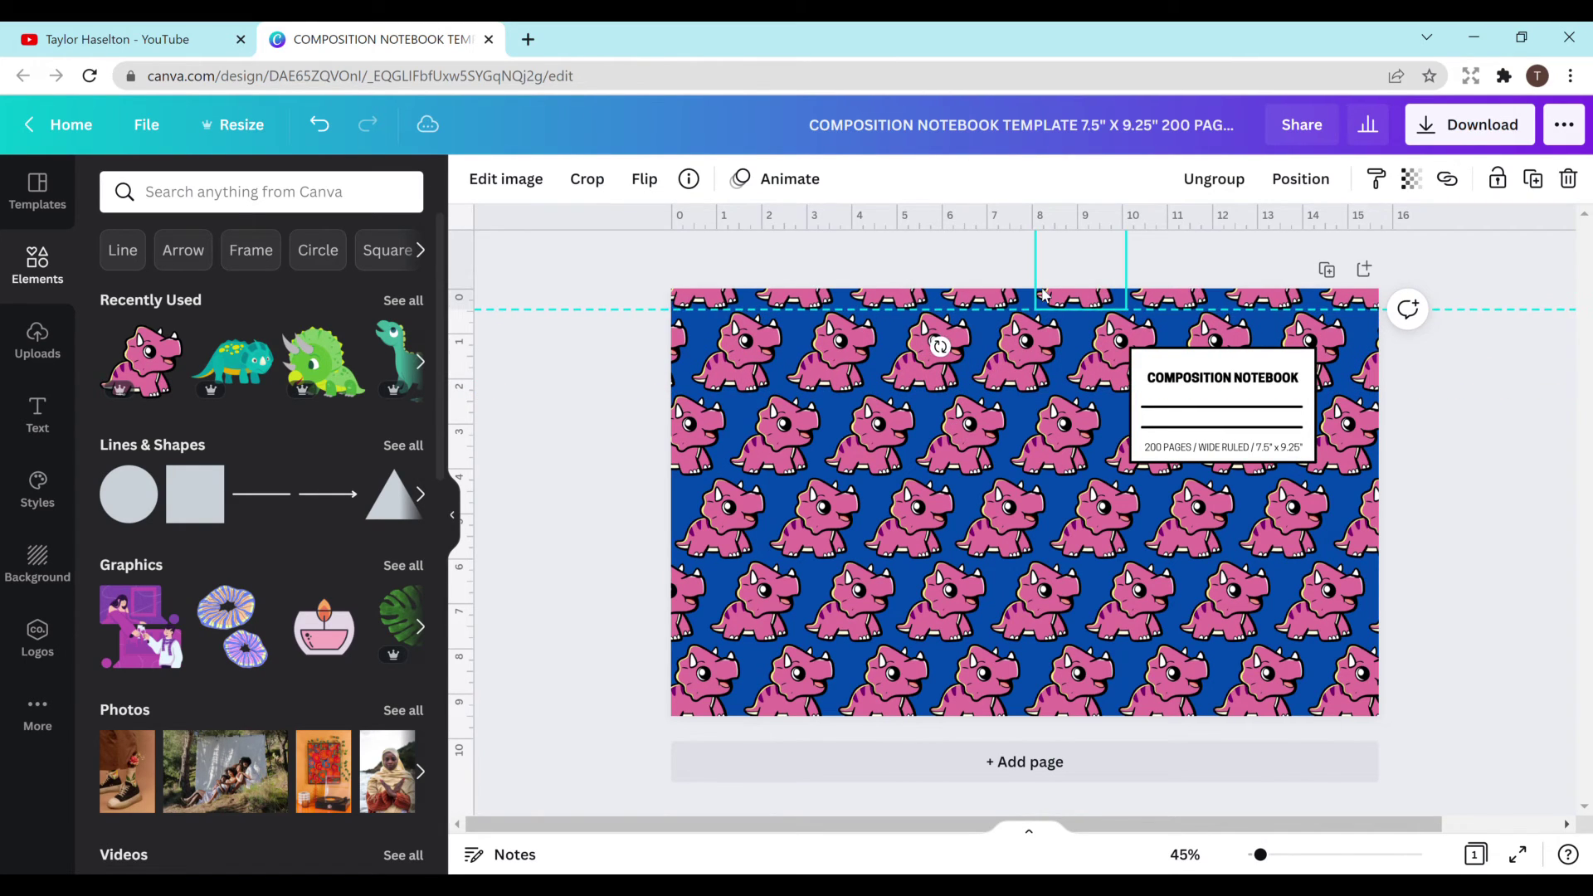
{"action": "key", "text": "Right"}
{"action": "key", "text": "Right"}
{"action": "key", "text": "Right"}
{"action": "key", "text": "Right"}
{"action": "key", "text": "Right"}
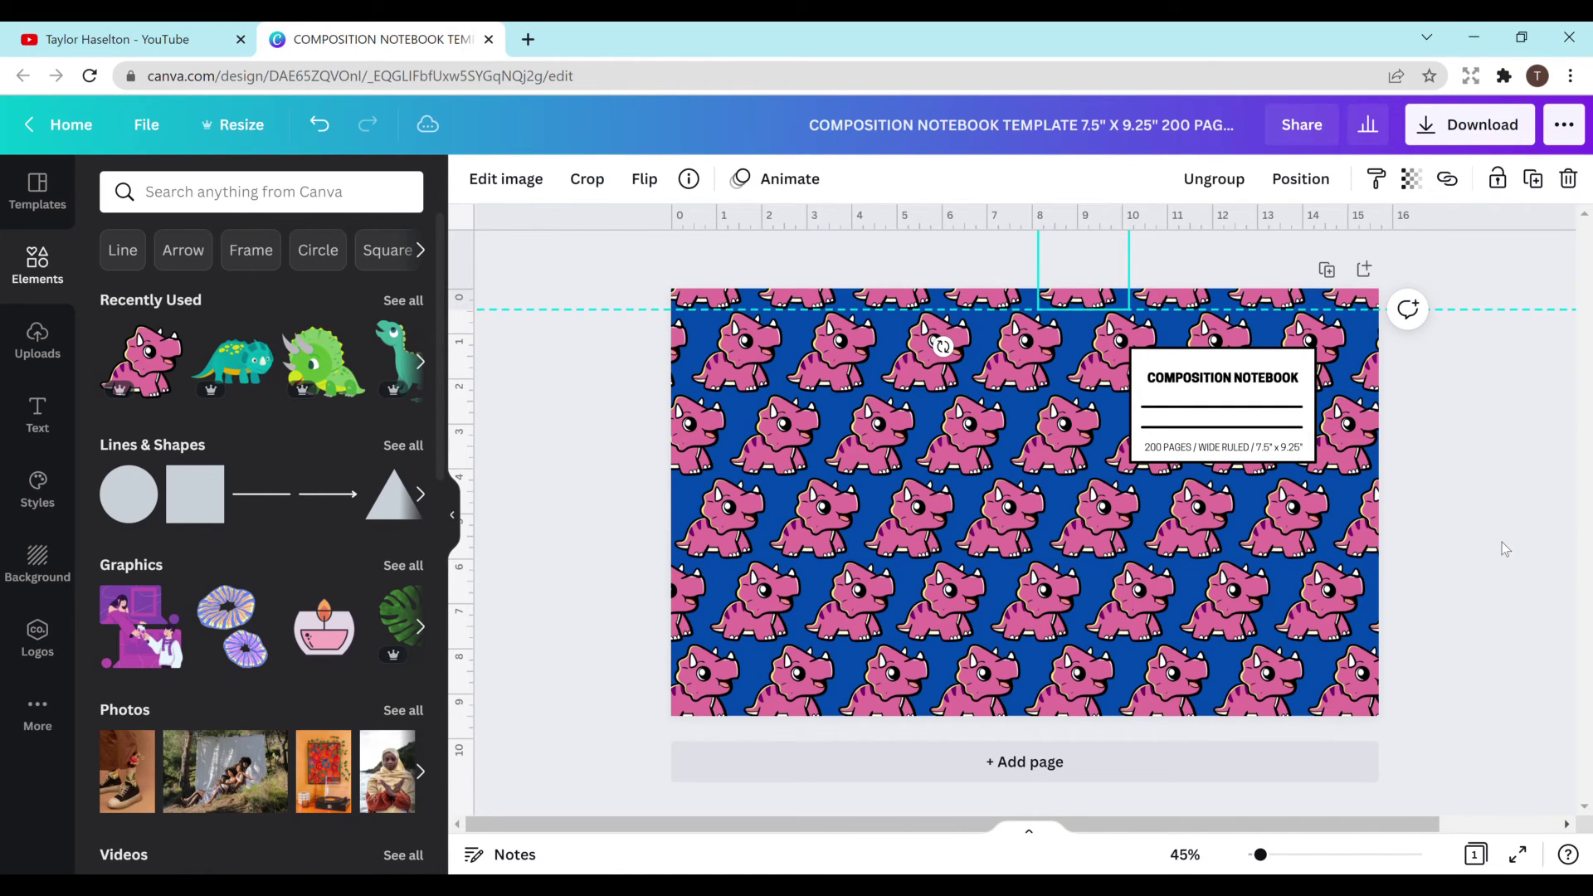
Step: Add a square shape and reshape it into a vertical strip about 3 inches wide that extends past the cover's top and bottom edges
{"action": "left_click", "coordinate": [208, 482]}
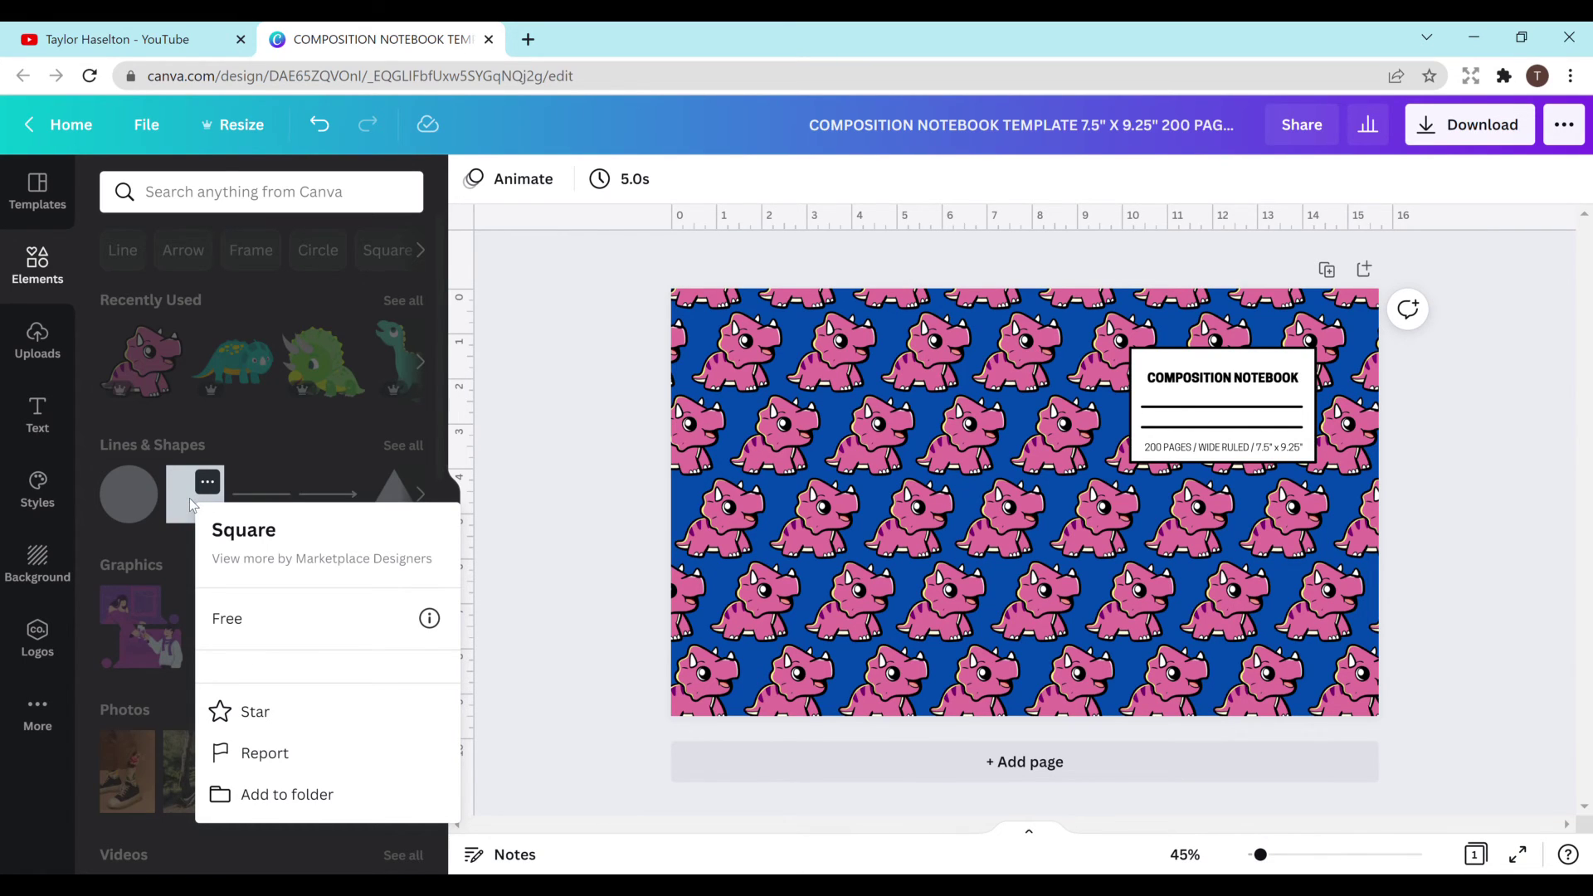
{"action": "left_click", "coordinate": [191, 506]}
{"action": "left_click", "coordinate": [191, 506]}
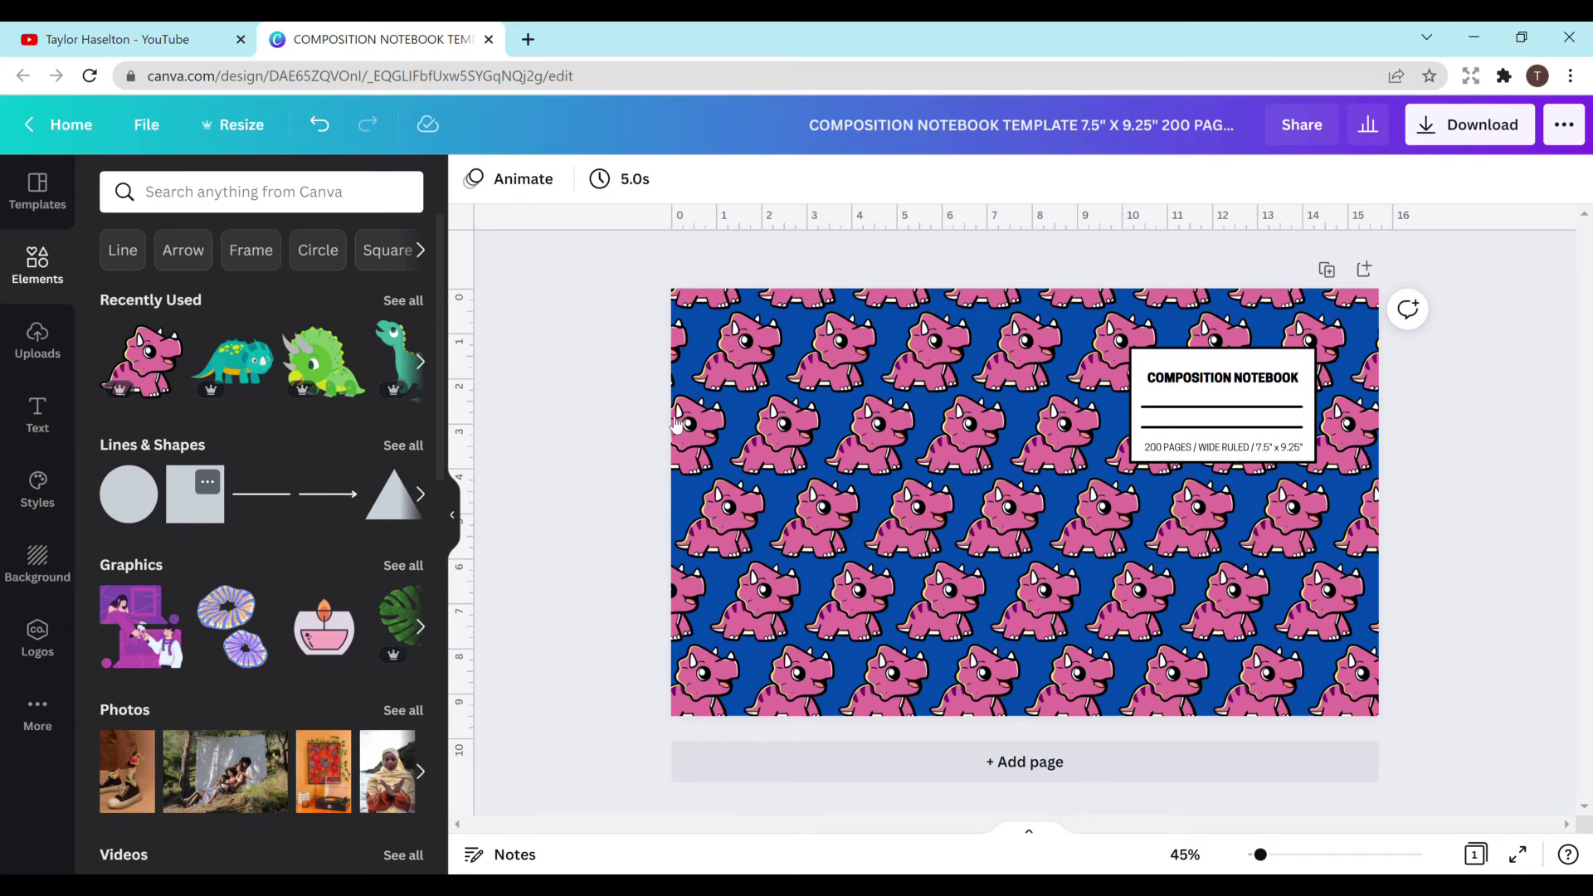
{"action": "left_click_drag", "start_coordinate": [1028, 385], "coordinate": [1033, 245]}
{"action": "left_click_drag", "start_coordinate": [1022, 612], "coordinate": [1025, 760]}
{"action": "left_click_drag", "start_coordinate": [908, 500], "coordinate": [1011, 530]}
Step: Align the vertical strip to the center and middle of the page
{"action": "left_click", "coordinate": [1300, 178]}
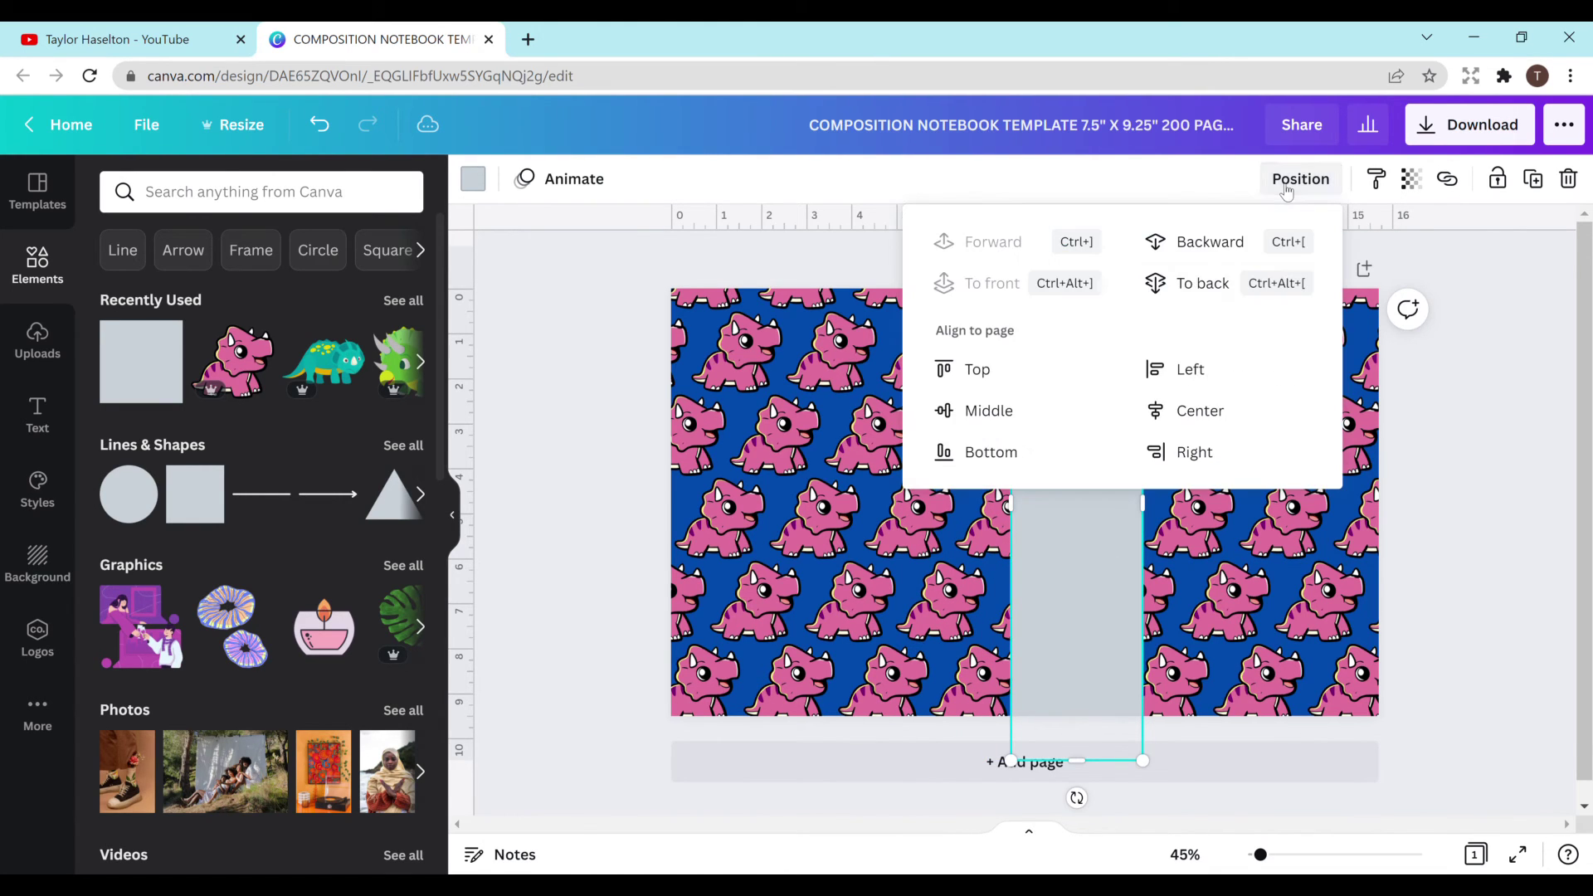
{"action": "left_click", "coordinate": [1195, 411]}
{"action": "left_click", "coordinate": [996, 411]}
{"action": "left_click", "coordinate": [1022, 504]}
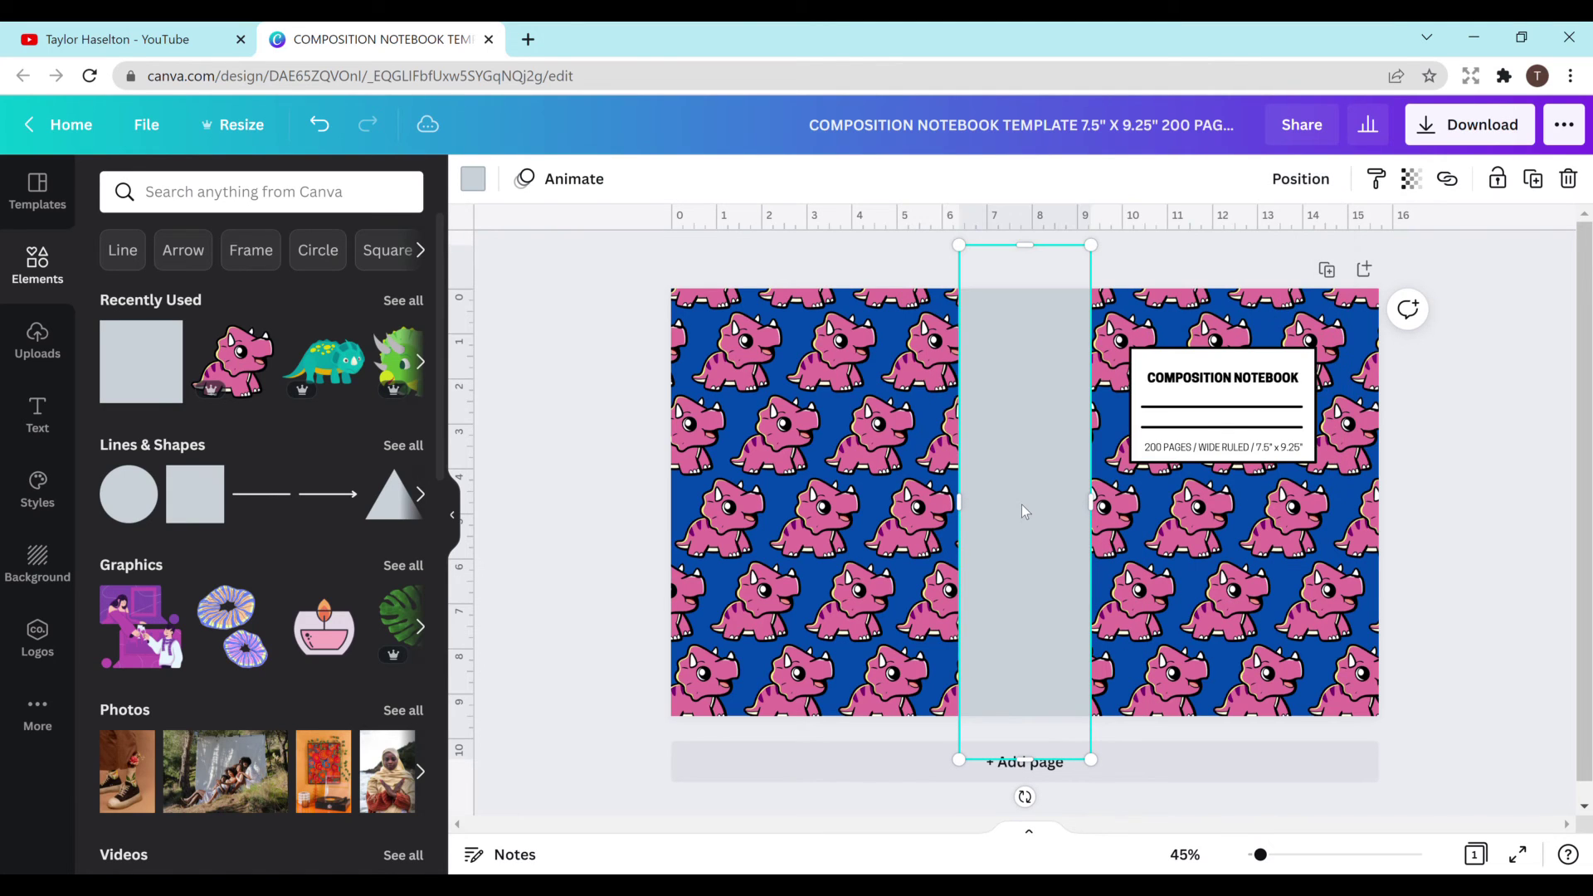
Step: Fill the strip with the triceratops's pink from the photo colors, trying dark purple as an alternative
{"action": "left_click", "coordinate": [472, 180]}
{"action": "left_click", "coordinate": [178, 487]}
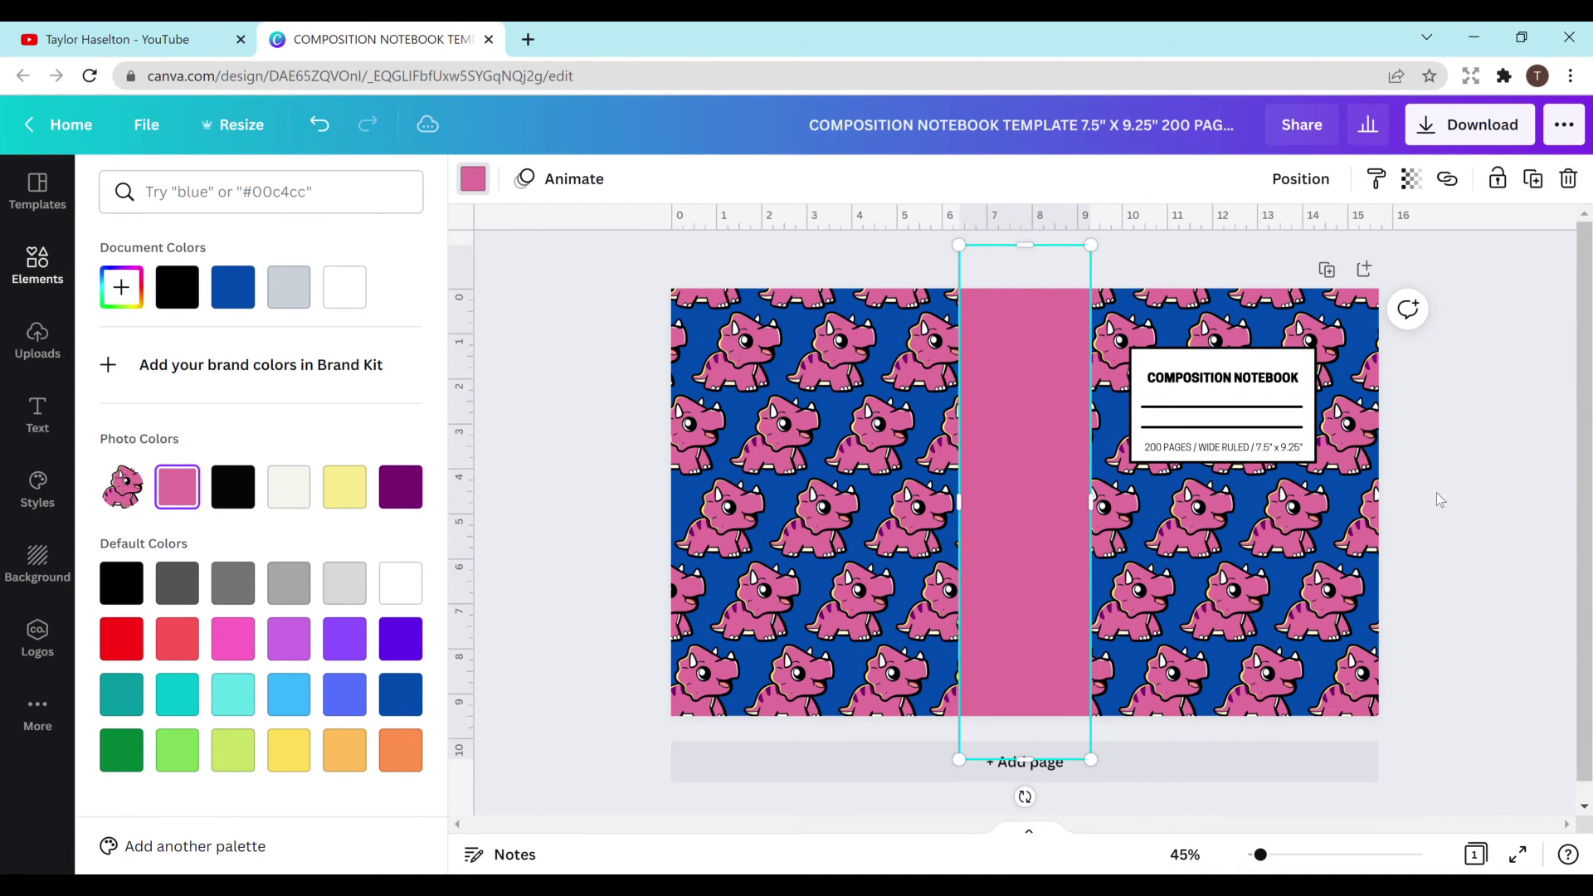
{"action": "left_click", "coordinate": [393, 496]}
{"action": "left_click", "coordinate": [177, 488]}
{"action": "key", "text": "Escape"}
{"action": "left_click", "coordinate": [1514, 504]}
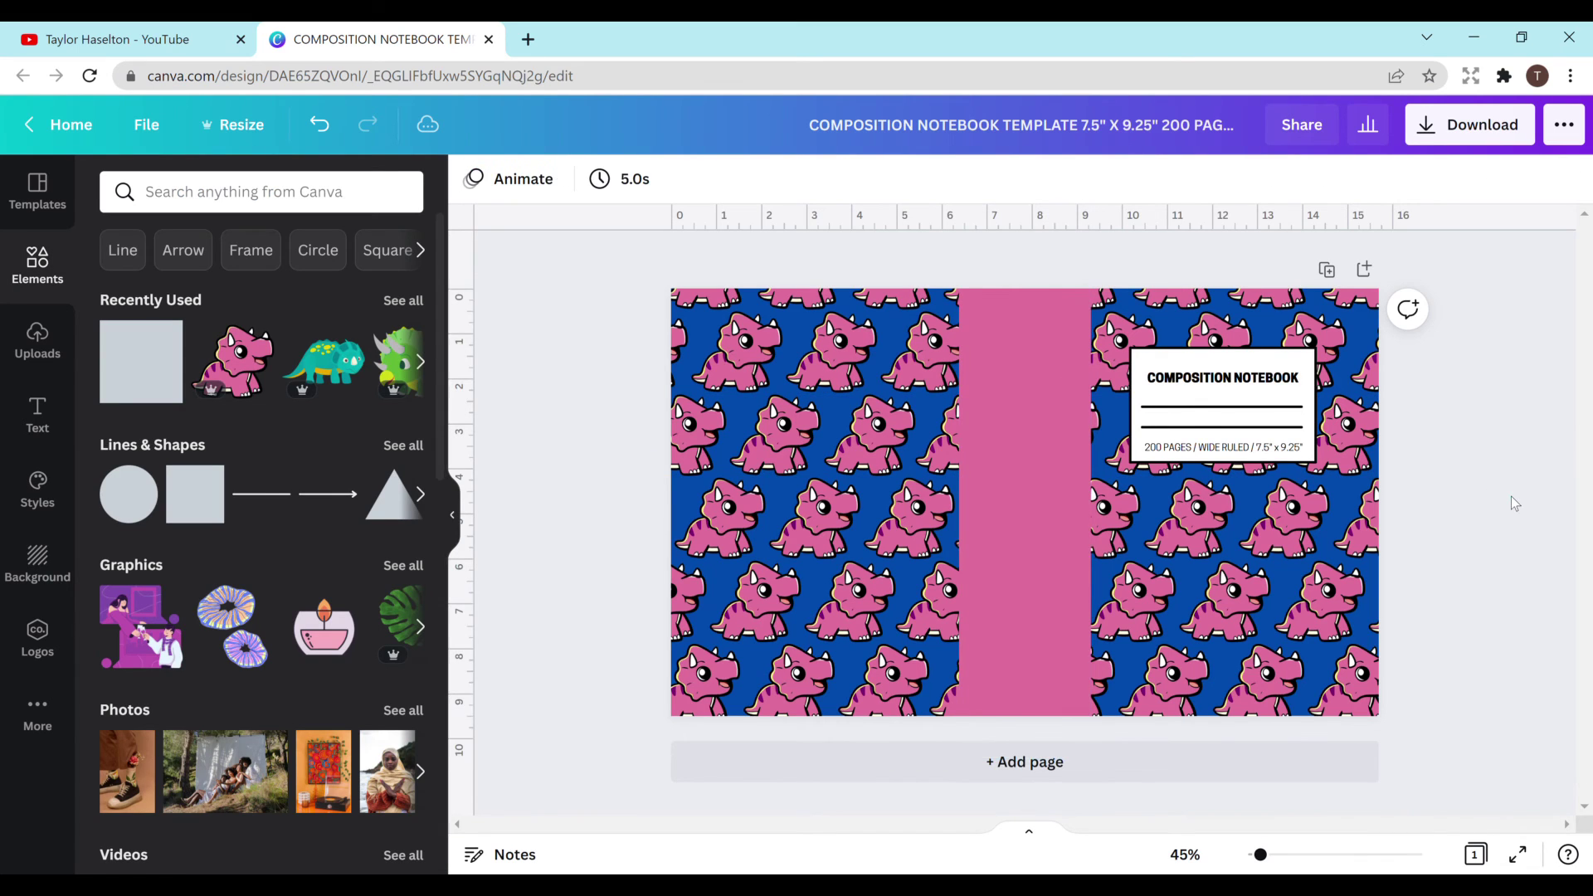
Step: Narrow the pink strip to about 2.5 inches wide and center it on the page again
{"action": "left_click", "coordinate": [1047, 509]}
{"action": "left_click_drag", "start_coordinate": [1085, 502], "coordinate": [1083, 472]}
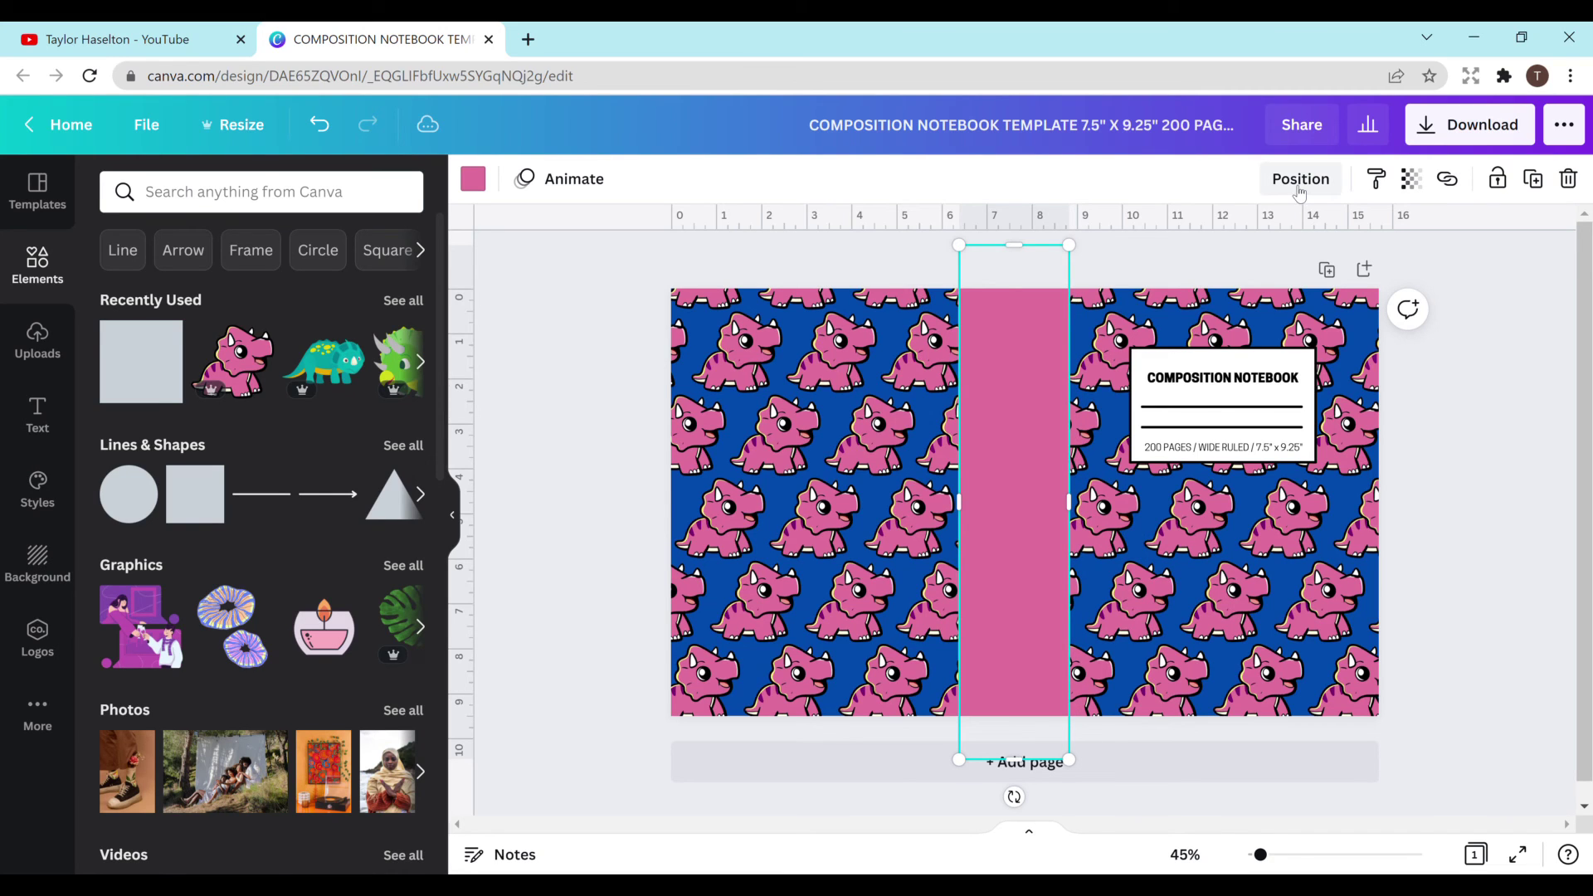
{"action": "left_click", "coordinate": [1300, 178]}
{"action": "left_click", "coordinate": [1209, 419]}
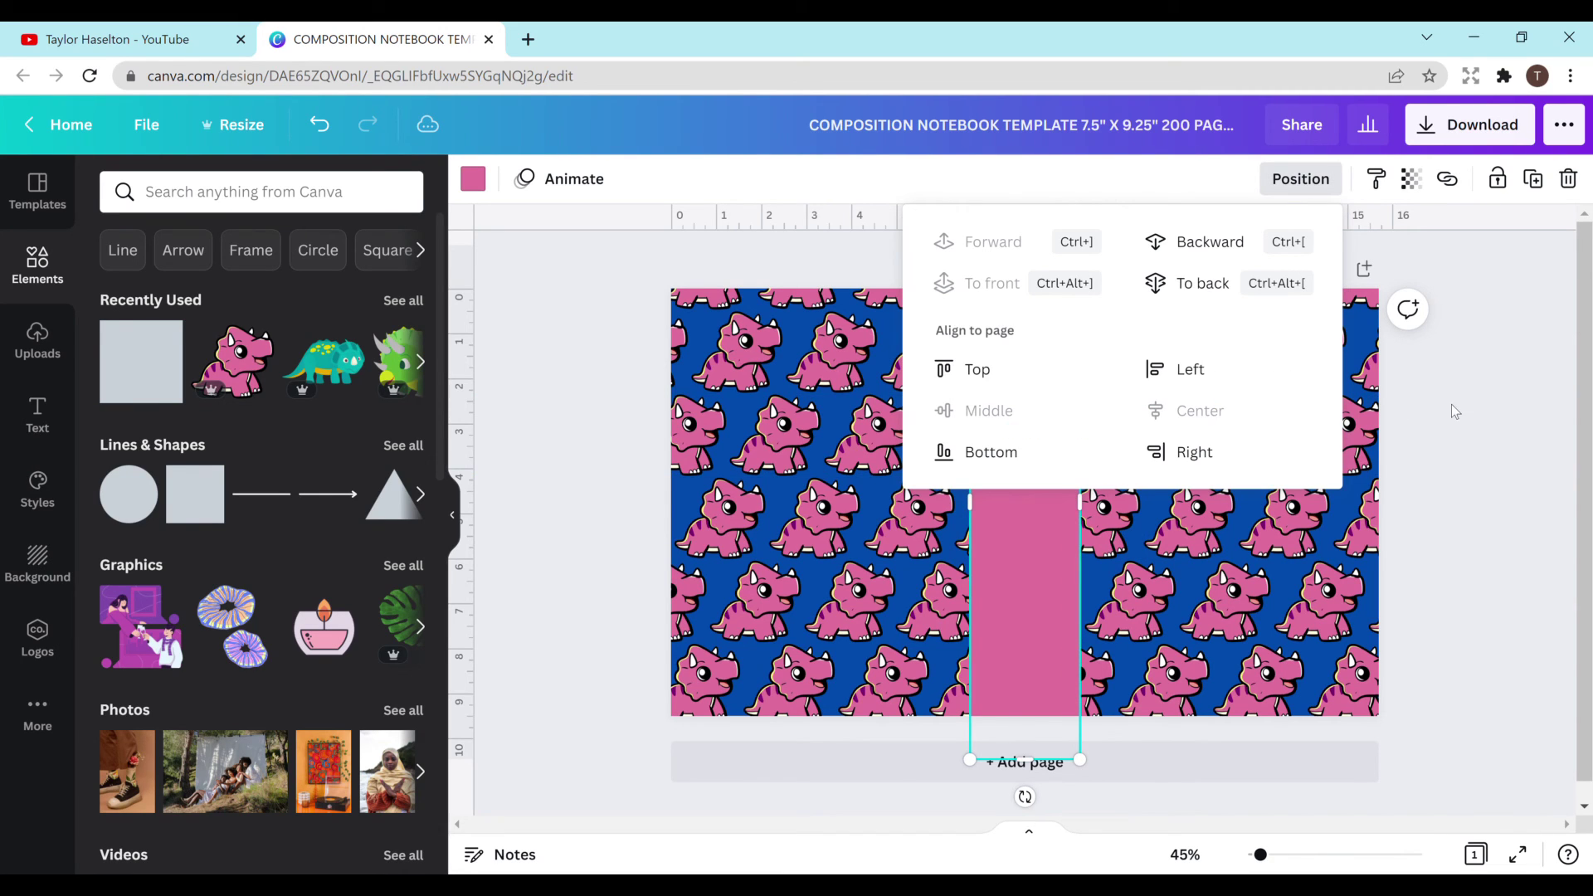
{"action": "left_click", "coordinate": [1475, 409]}
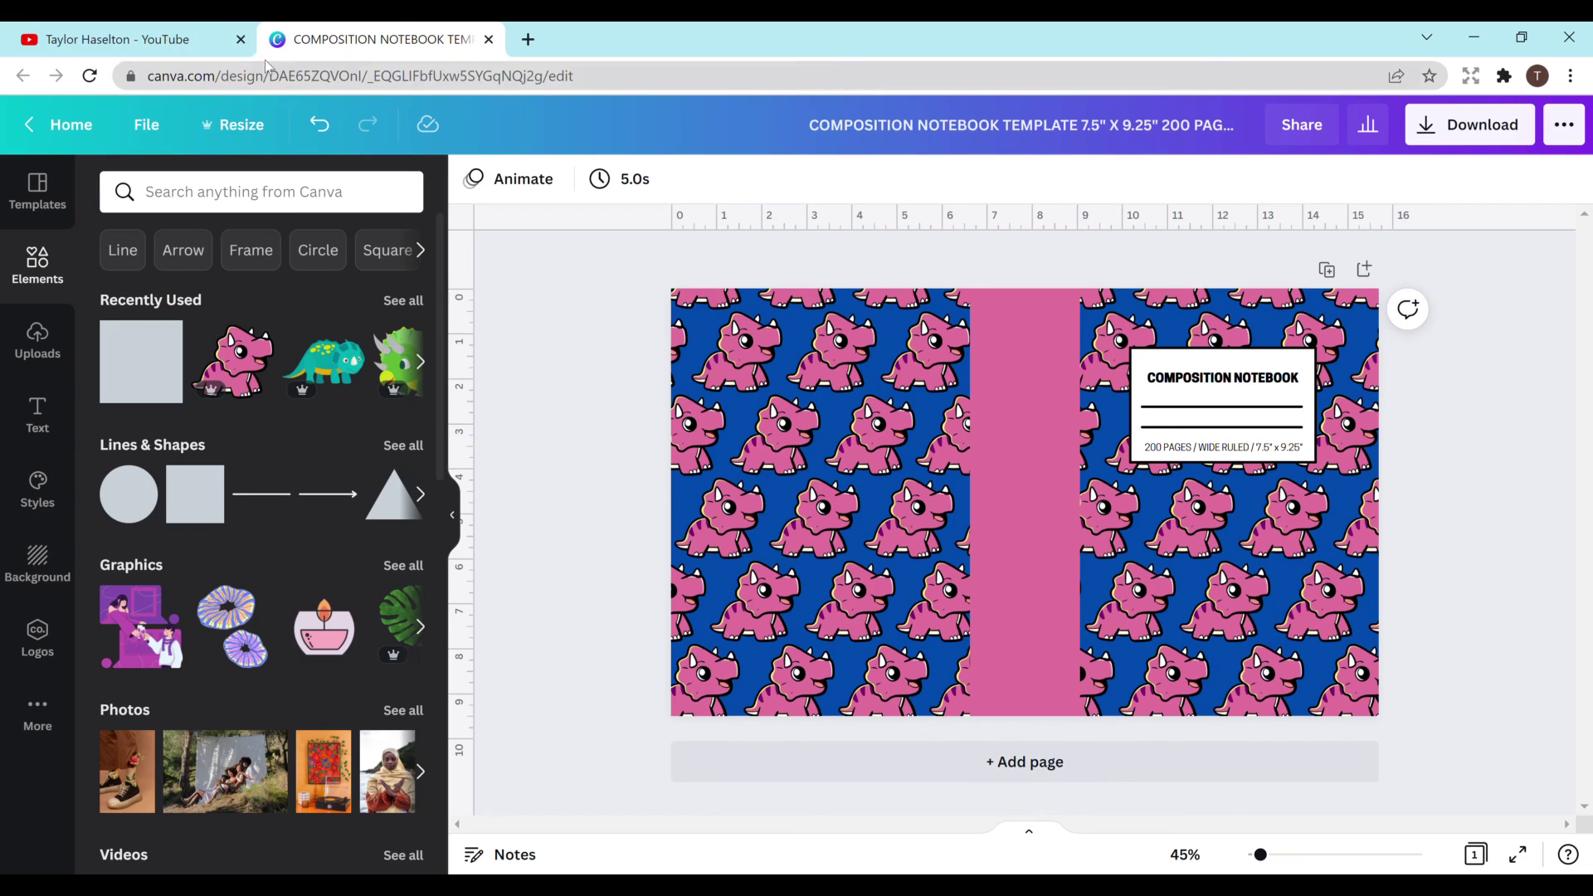
Step: Switch to YouTube to view the channel's uploaded videos
{"action": "left_click", "coordinate": [184, 51]}
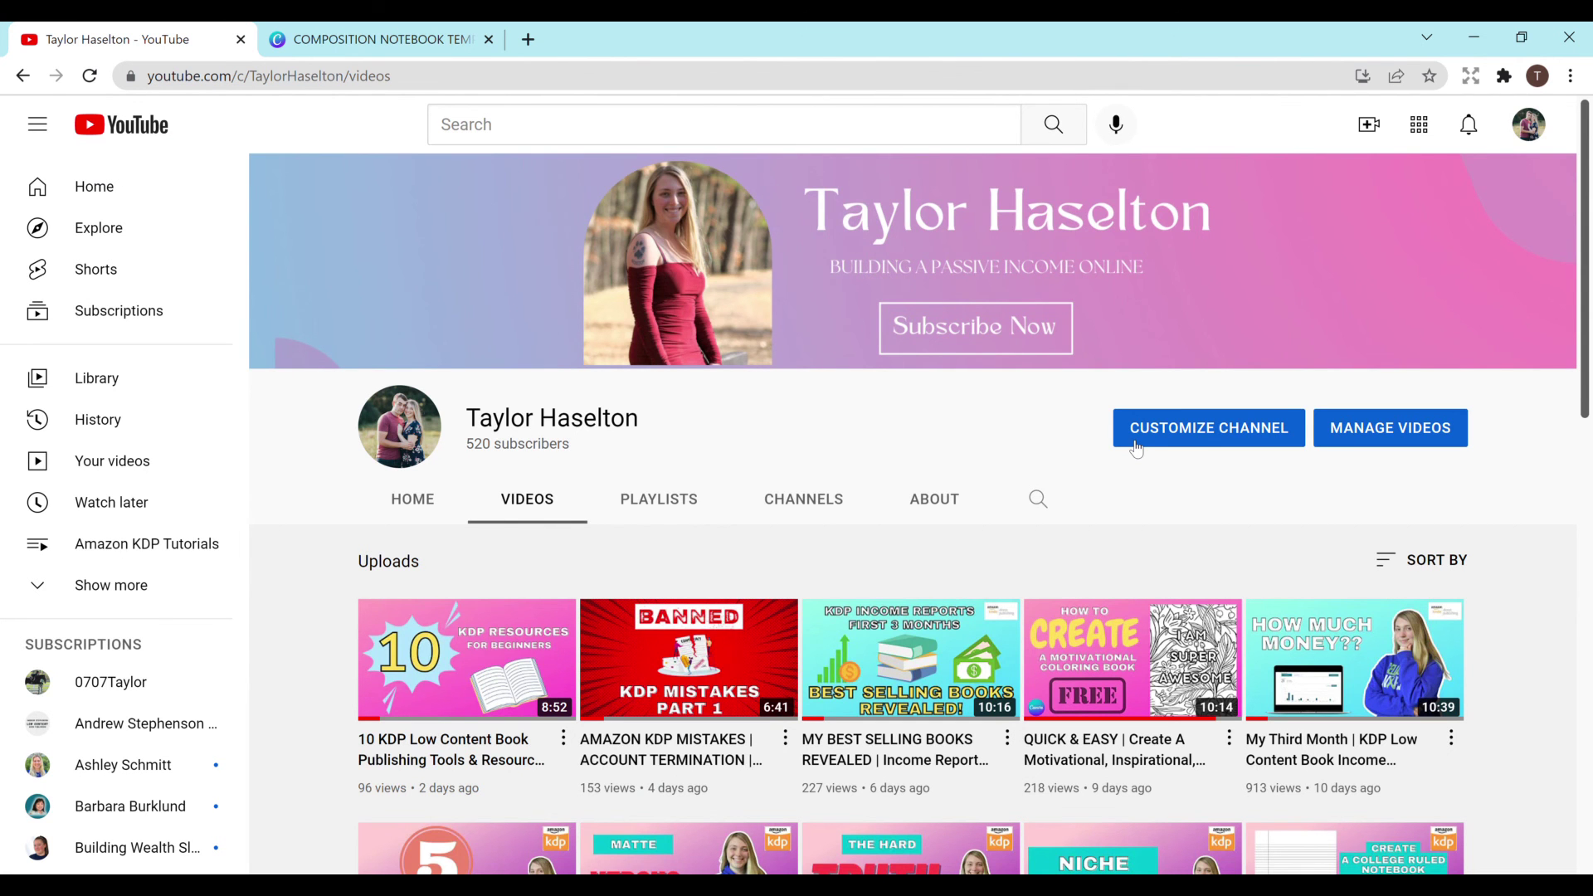